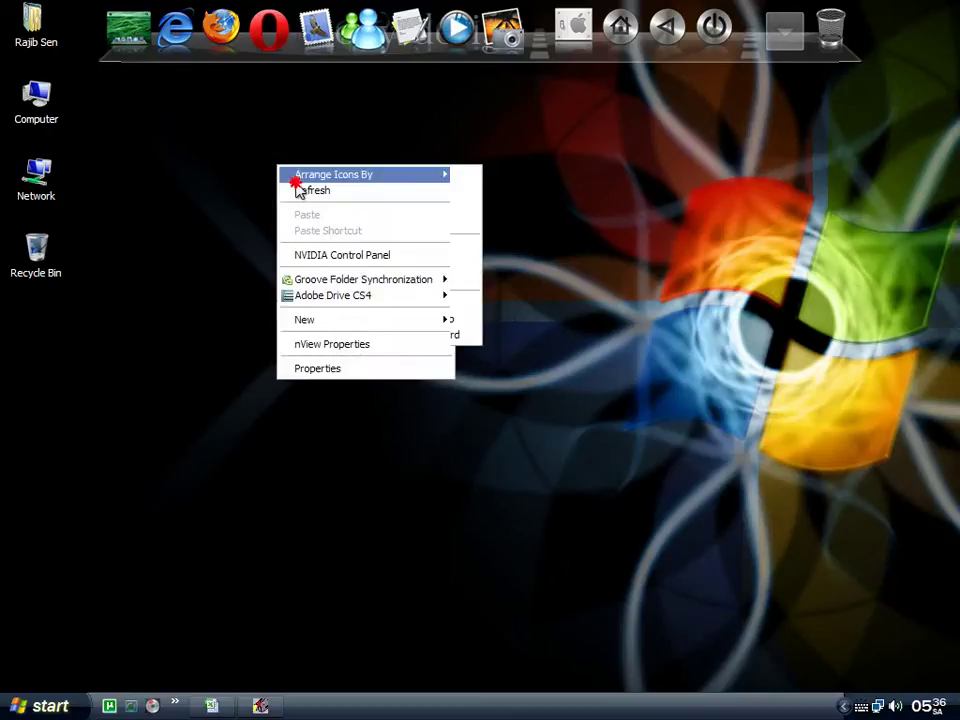
Open the Excel 07 folder from the user folder, then close the Explorer window.
click(296, 189)
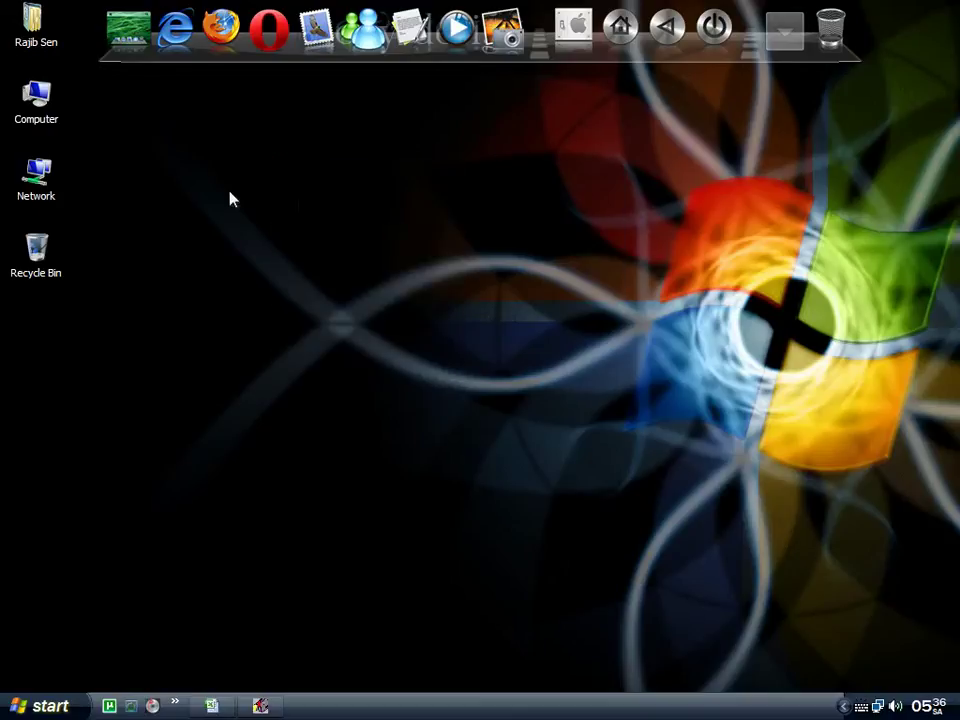
double_click(33, 45)
click(770, 398)
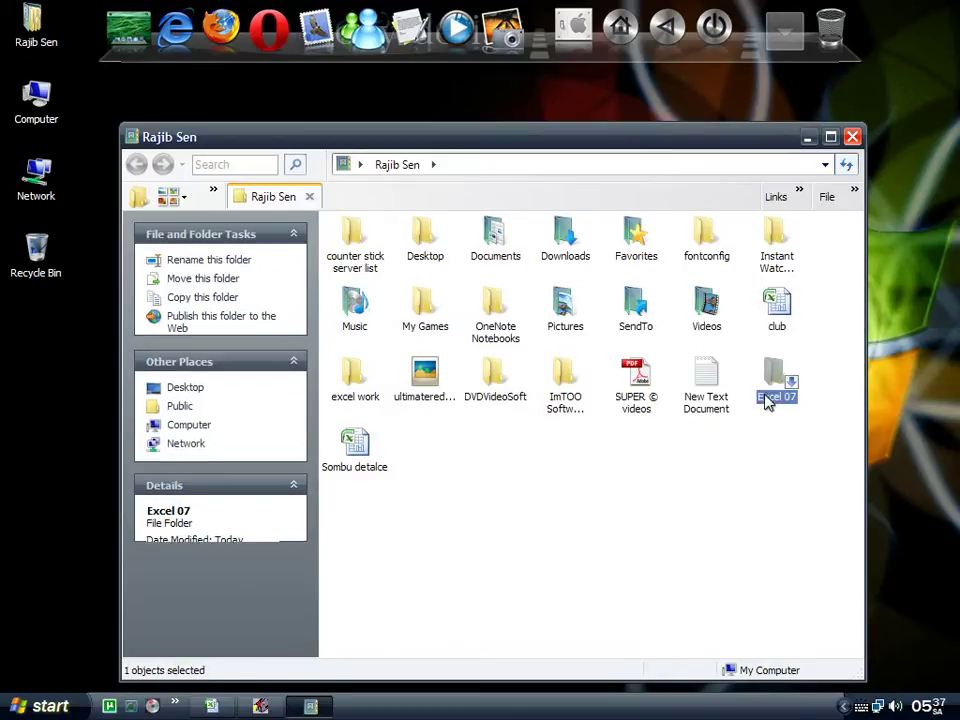
click(852, 137)
Return to the Hiperlink sheet, inspect the Final Exam table and select Rana in C4.
click(214, 706)
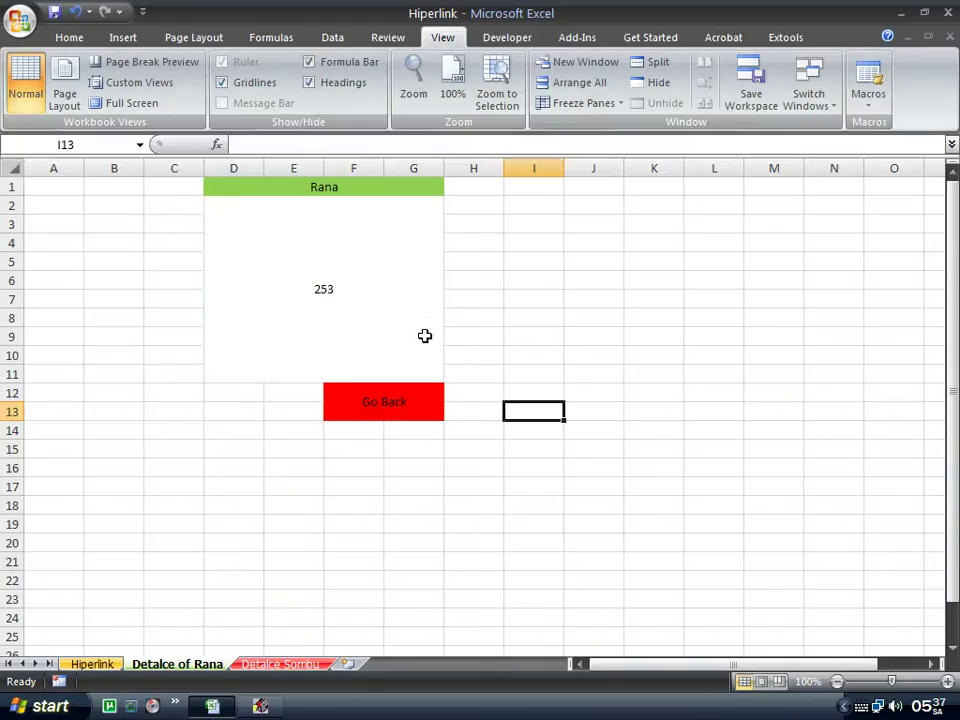
click(92, 664)
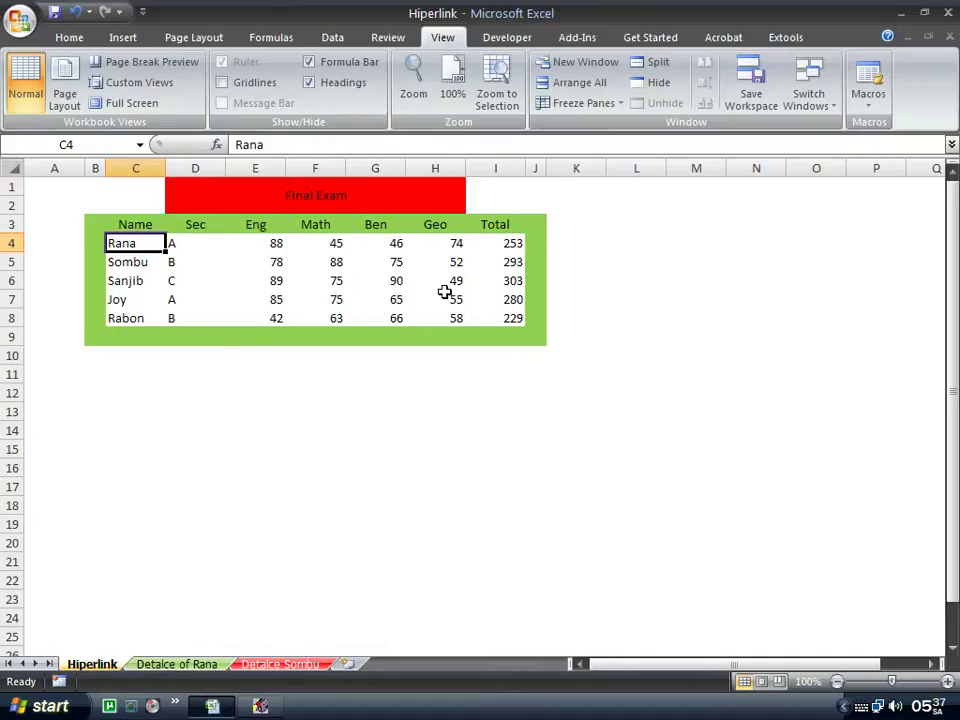
drag(95, 187, 540, 332)
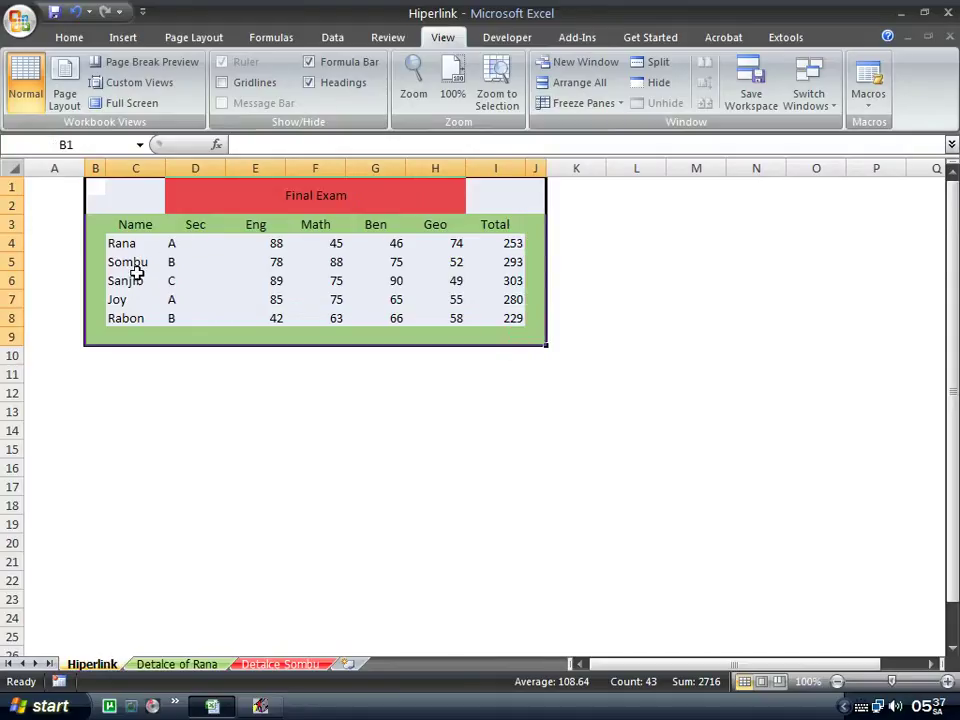
click(495, 243)
click(375, 374)
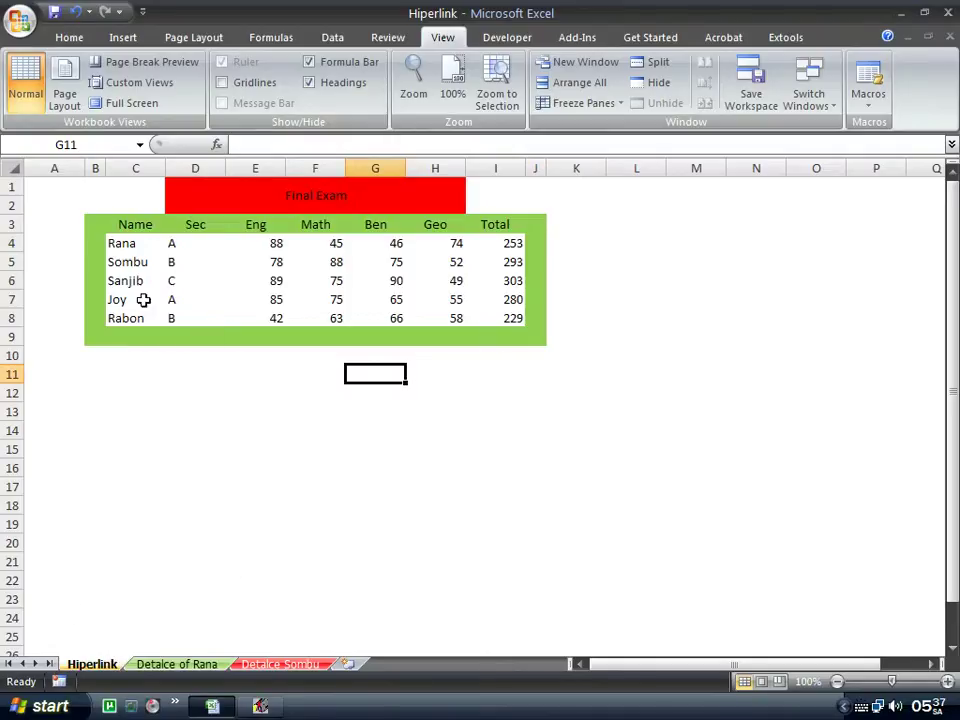
click(133, 242)
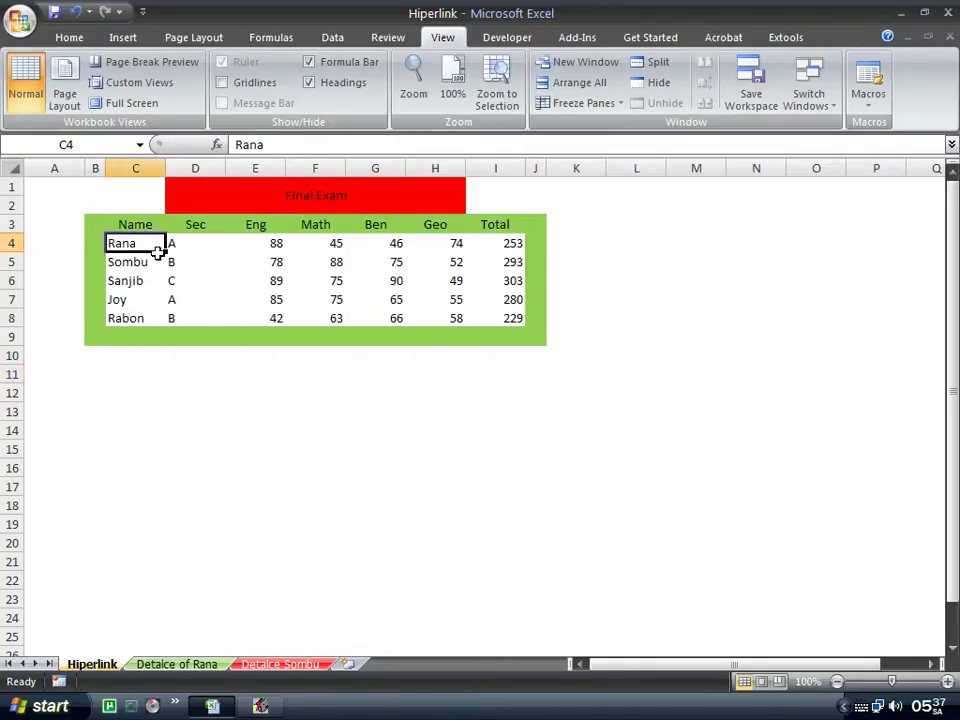
Compare the Detalce of Rana and Detalce Sombu sheets against the Hiperlink table's names.
click(176, 664)
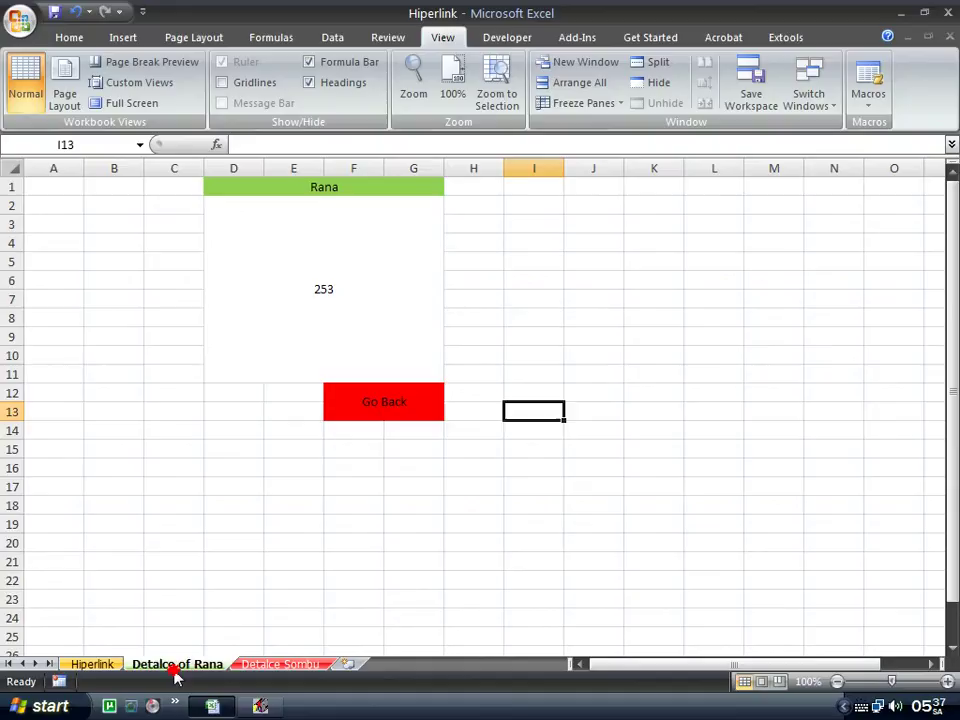
click(282, 664)
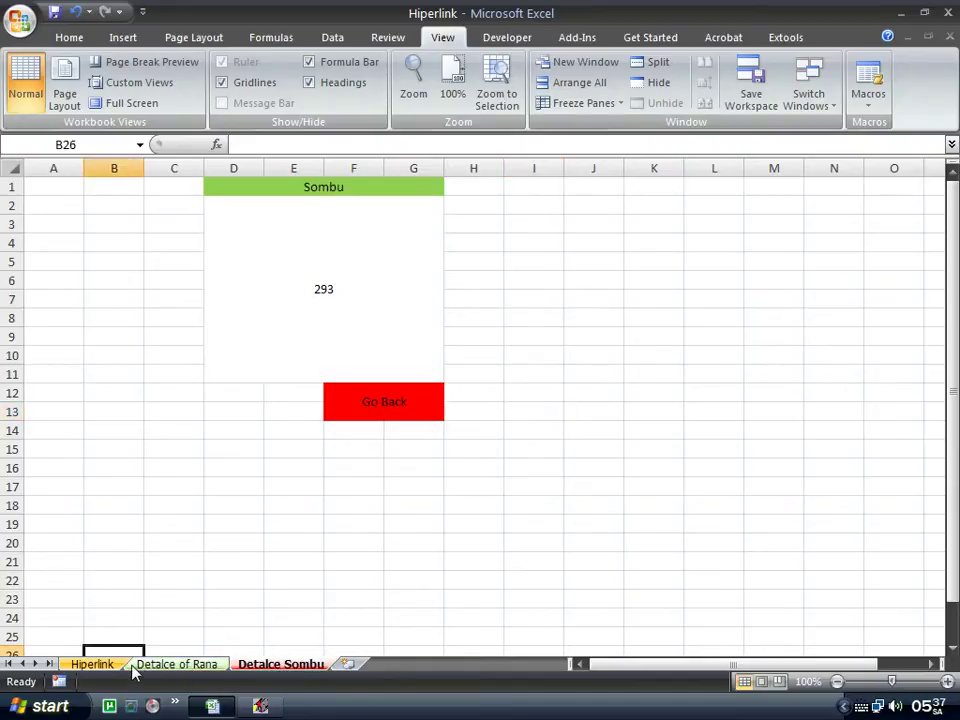
click(92, 664)
click(133, 257)
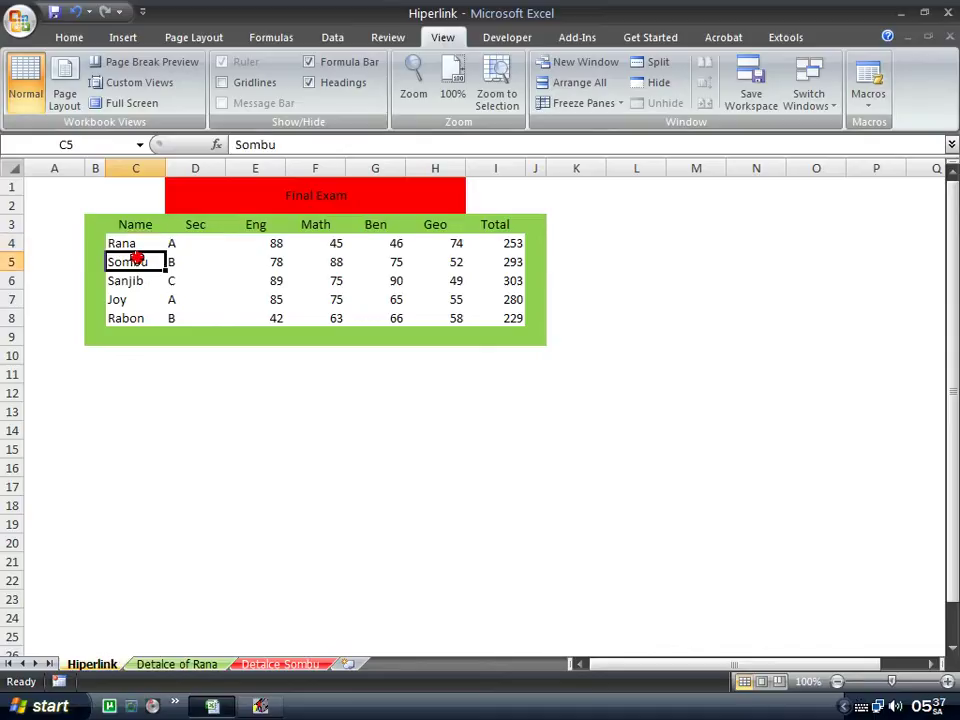
click(278, 664)
click(118, 664)
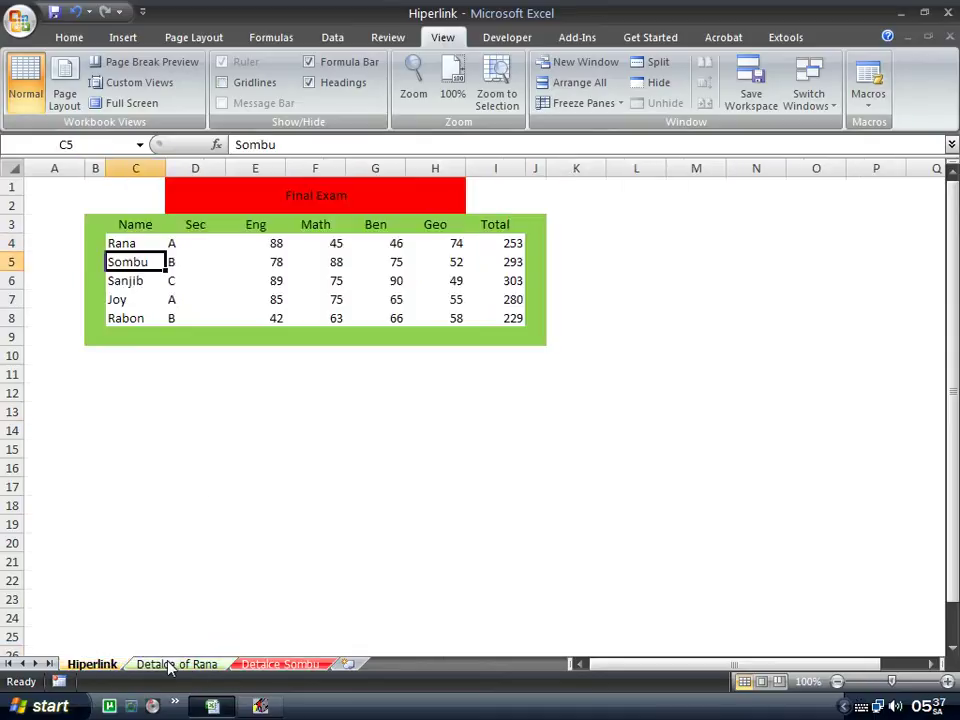
click(150, 664)
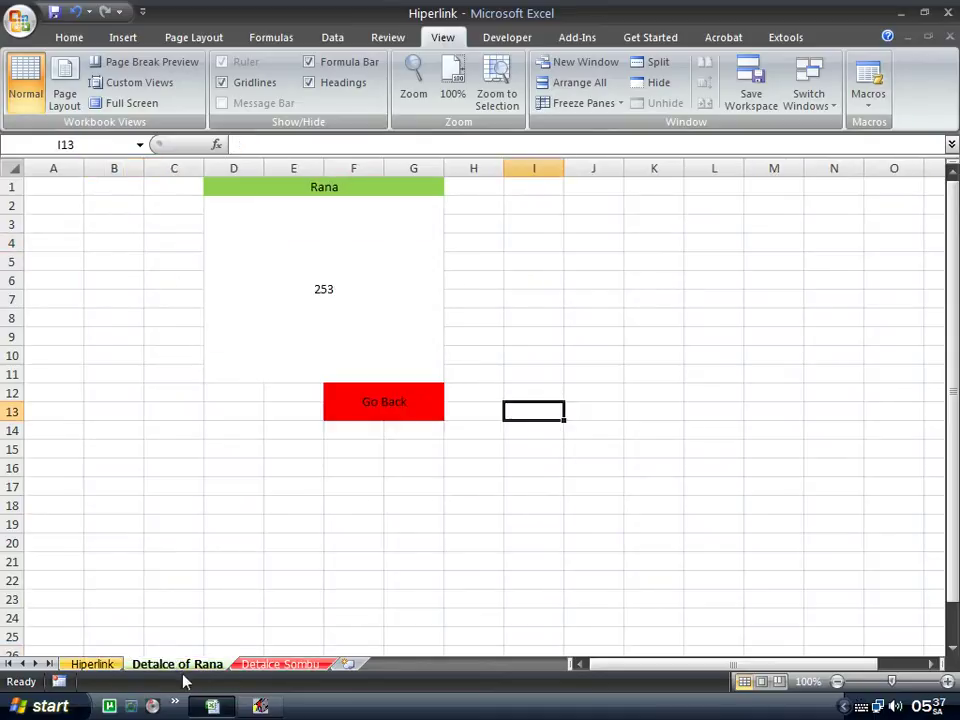
click(275, 665)
click(92, 664)
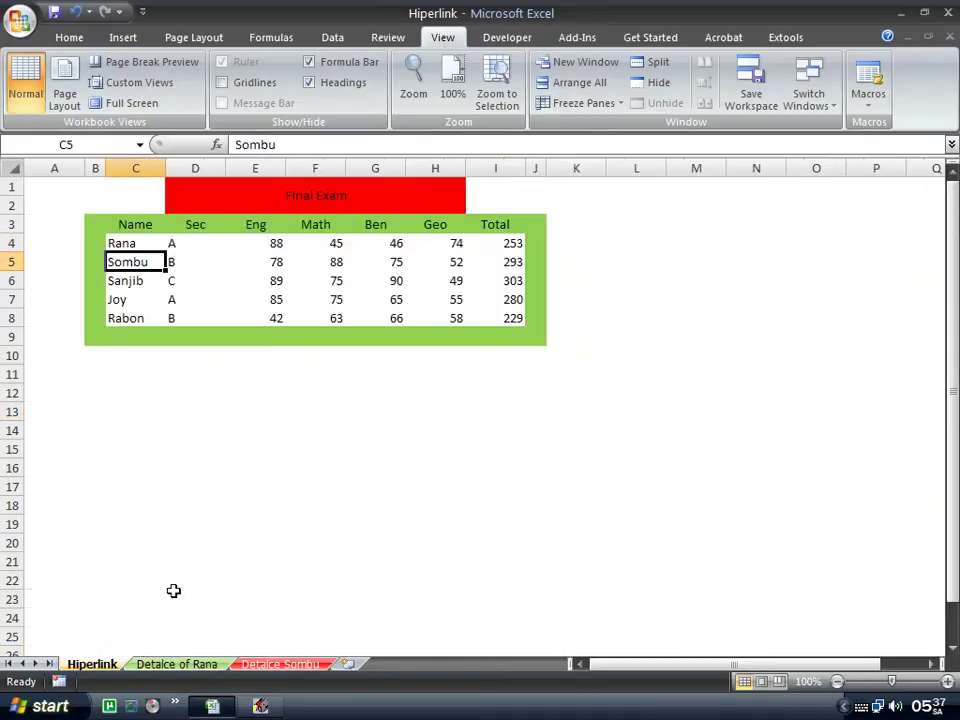
click(135, 245)
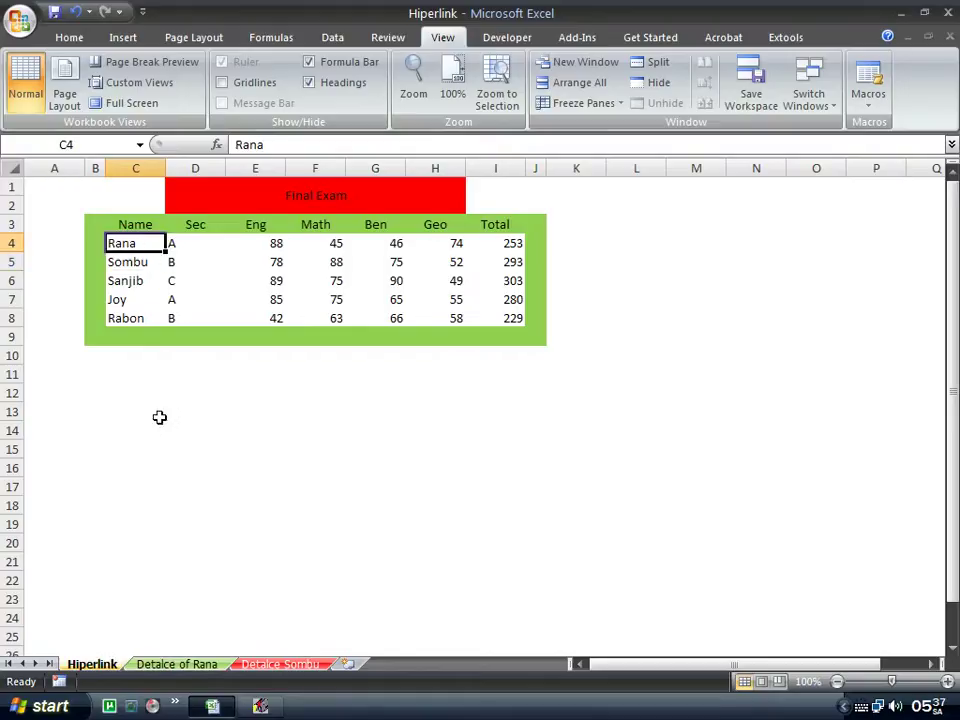
Keep switching among the three sheets, finishing back on the Hiperlink sheet.
click(182, 665)
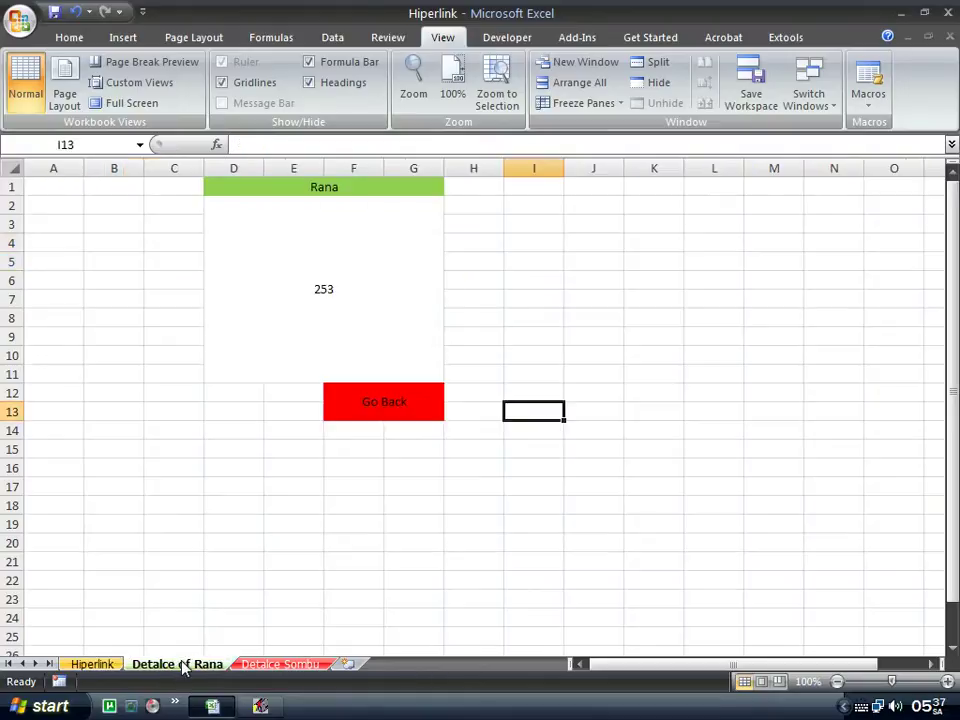
click(295, 668)
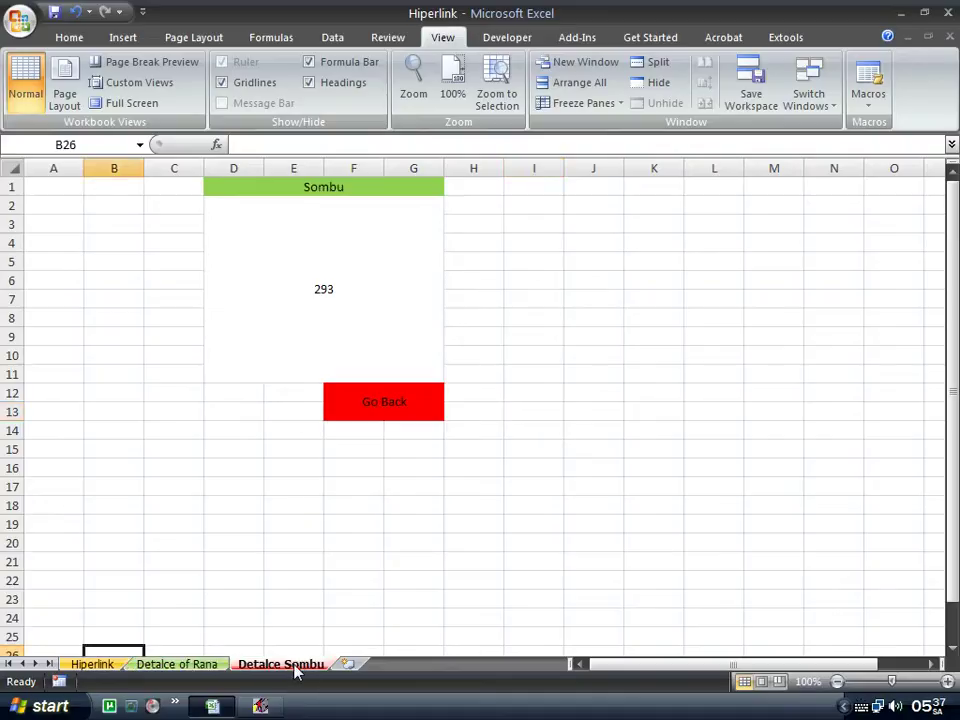
click(92, 665)
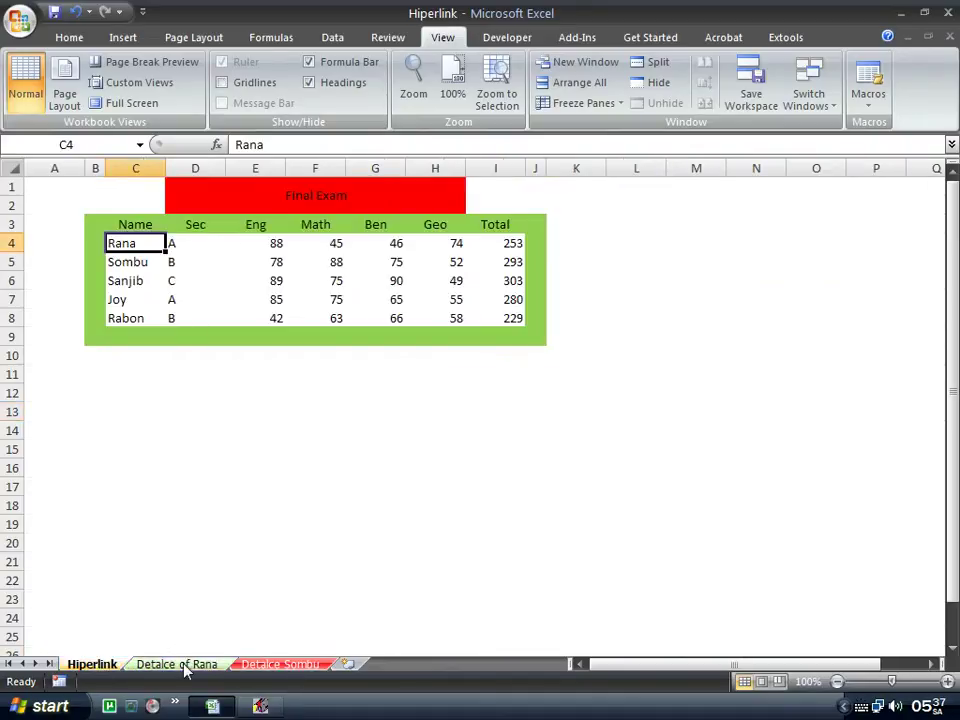
click(228, 666)
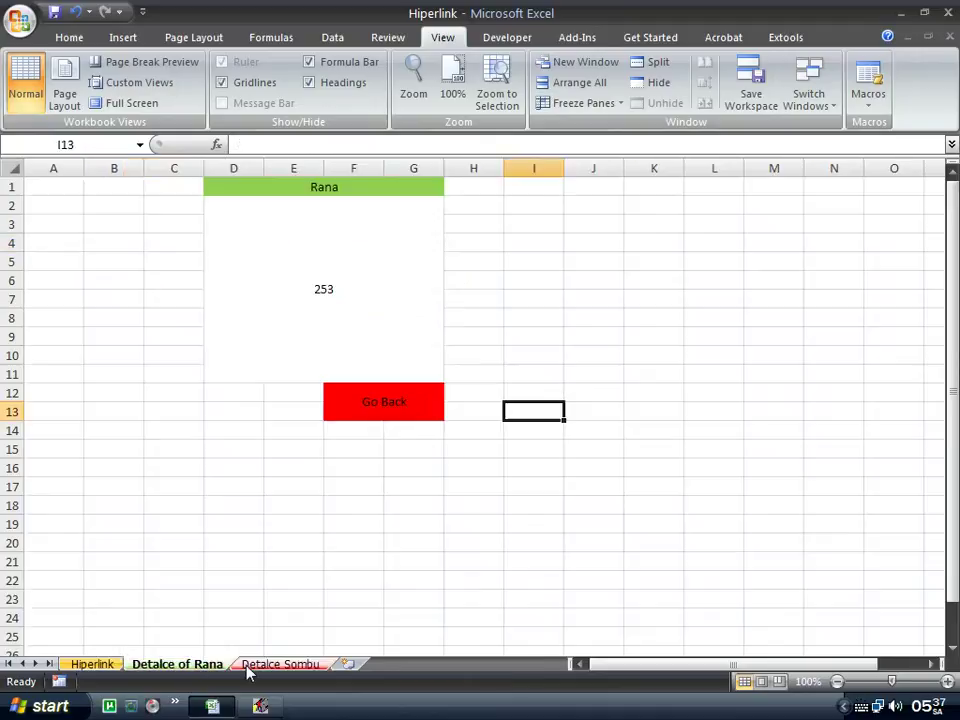
click(246, 668)
click(92, 665)
click(262, 668)
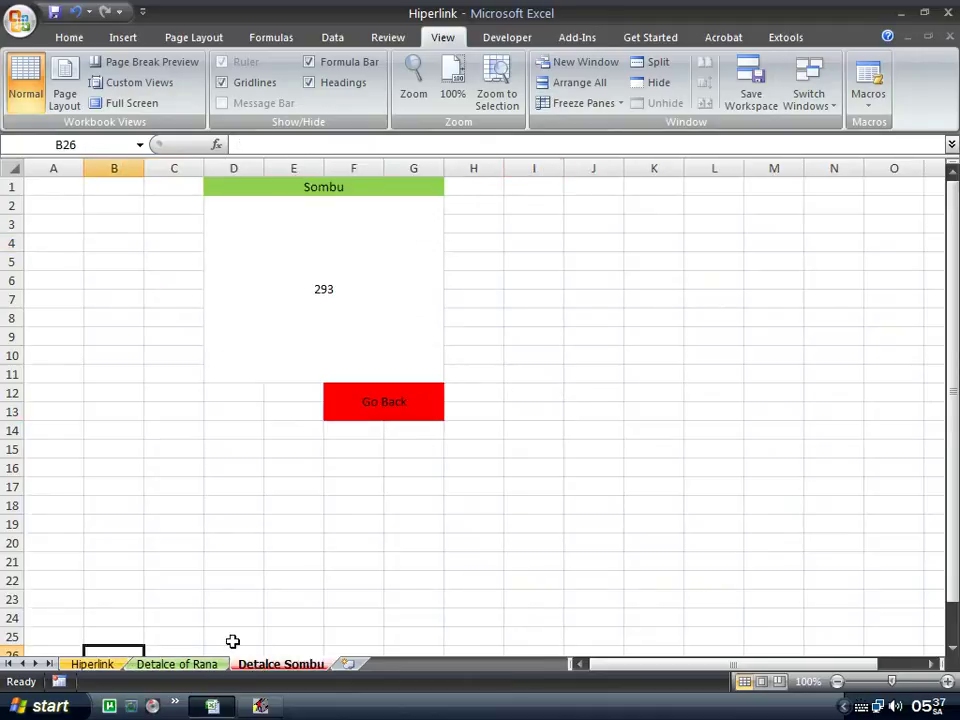
click(92, 665)
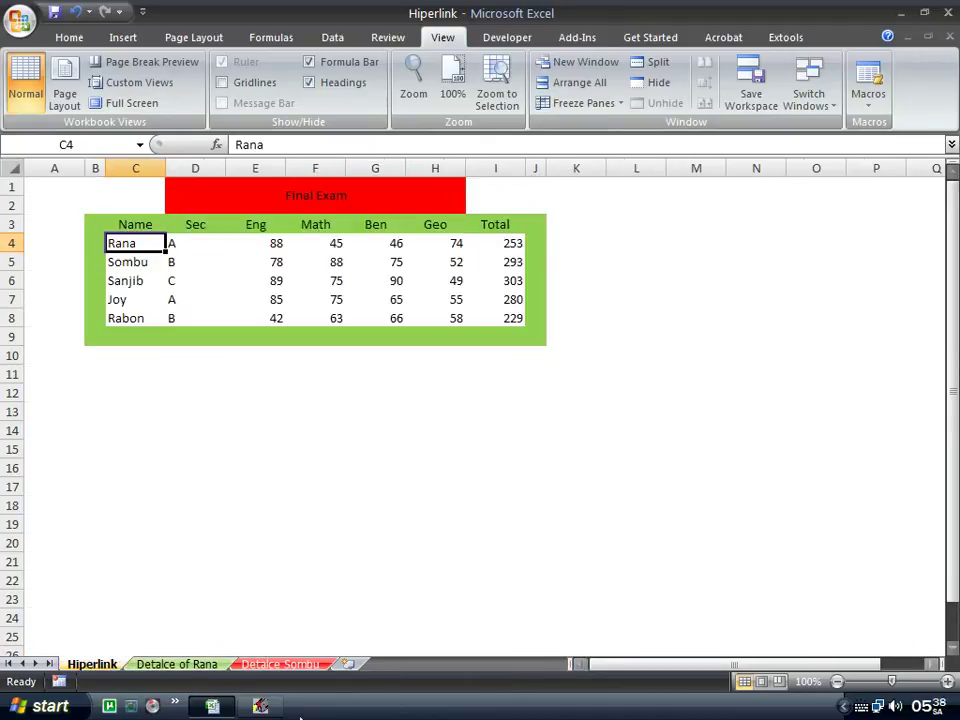
click(190, 665)
click(92, 665)
click(176, 665)
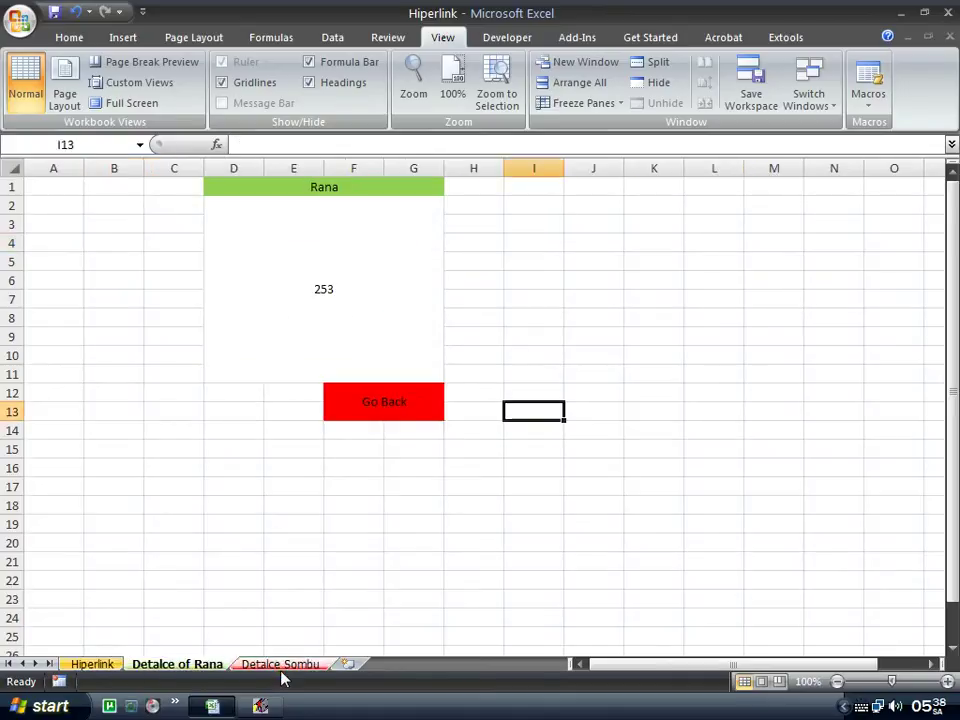
click(280, 665)
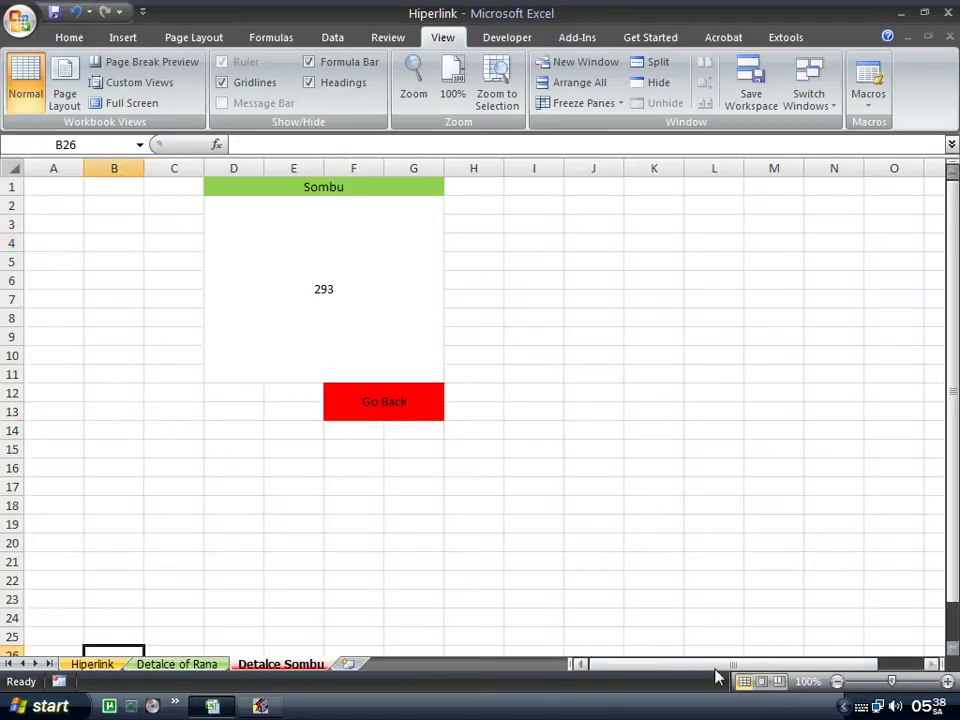
click(105, 665)
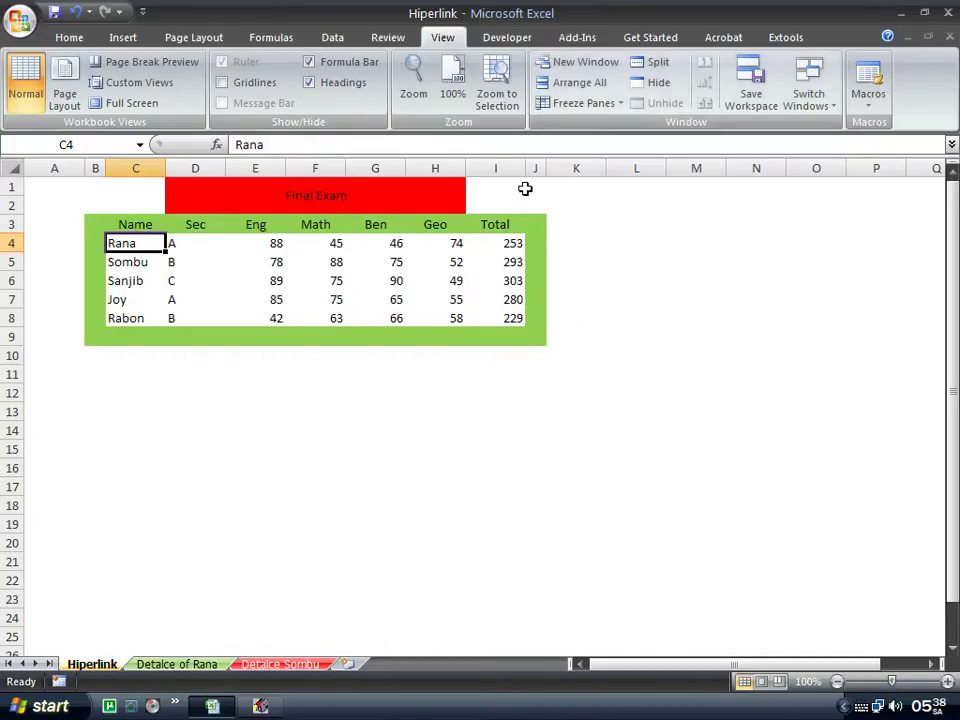
Click around the Final Exam table, ending with Rana's name in C4 selected.
click(381, 319)
click(336, 281)
click(122, 244)
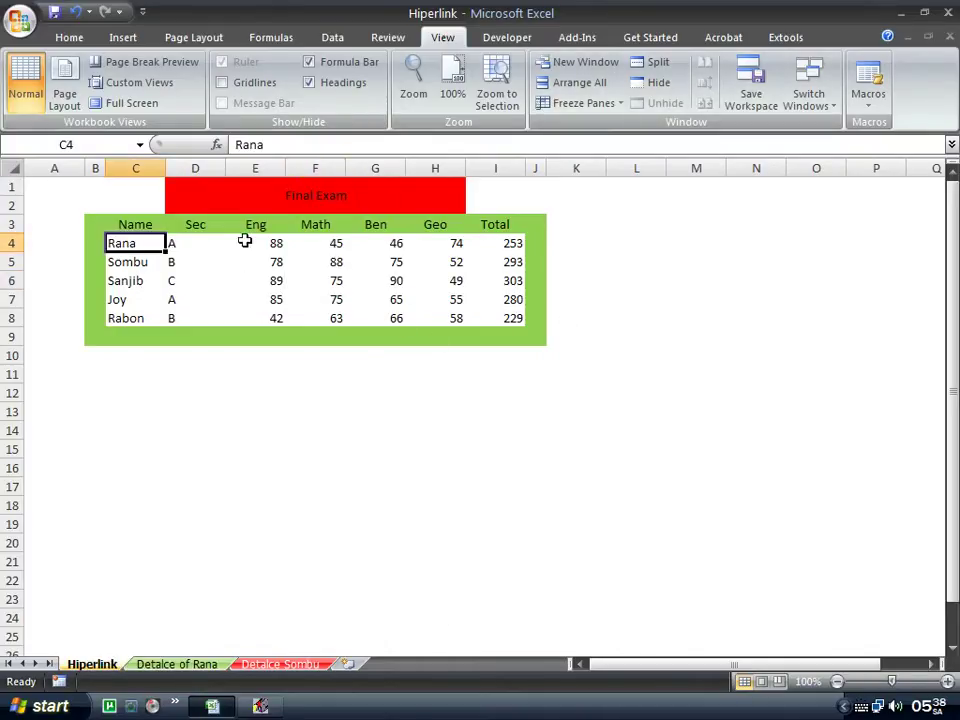
click(497, 537)
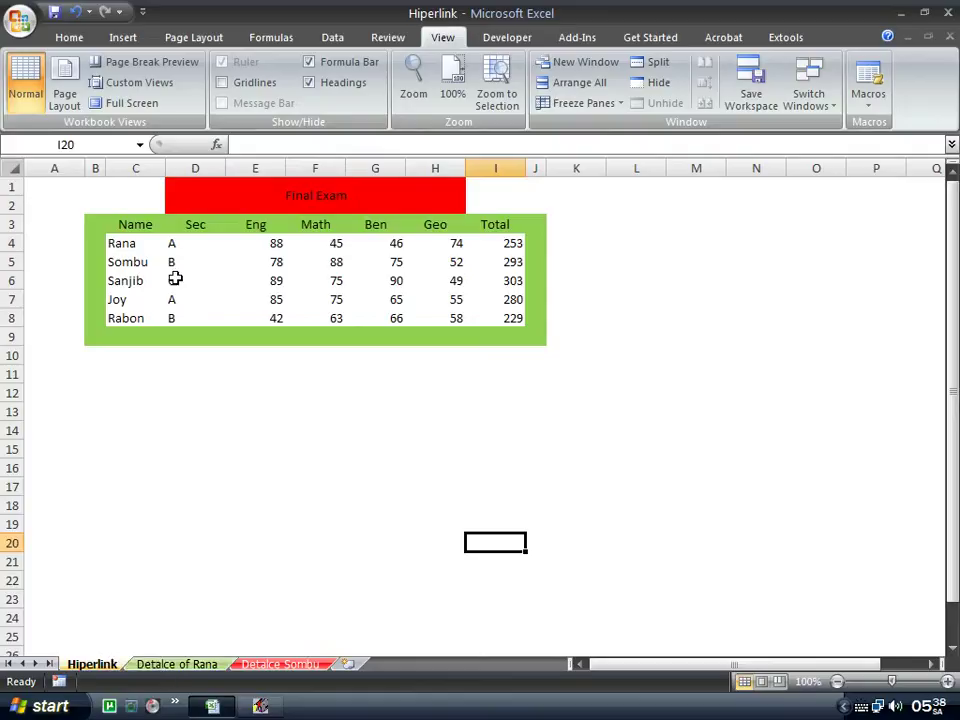
click(143, 245)
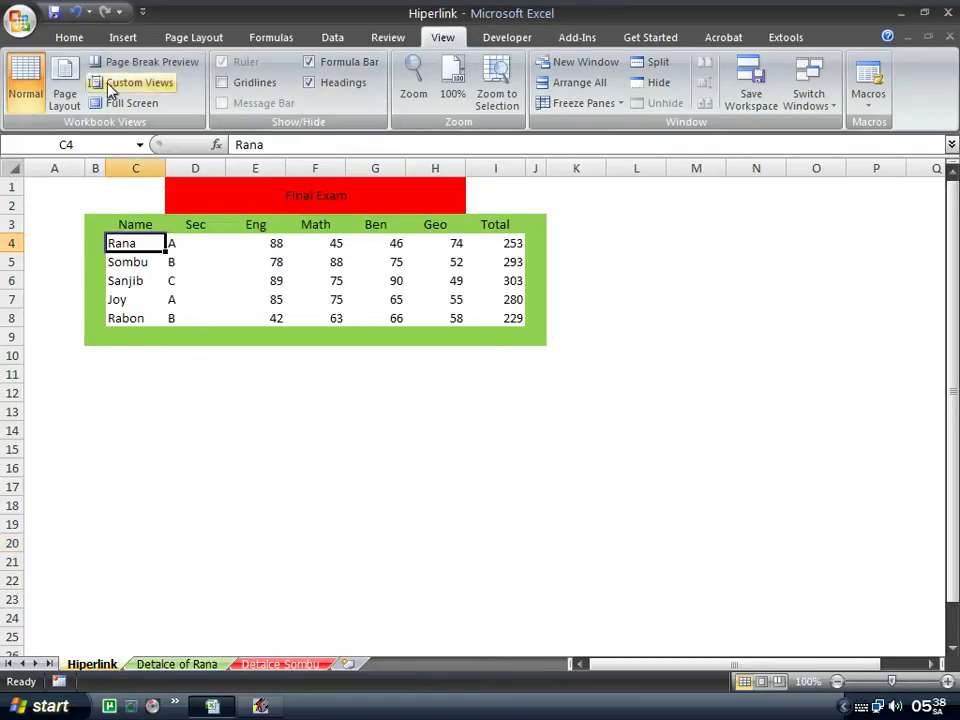
Hyperlink Rana in C4 to cell A1 of the 'Detalce of Rana' sheet.
click(120, 40)
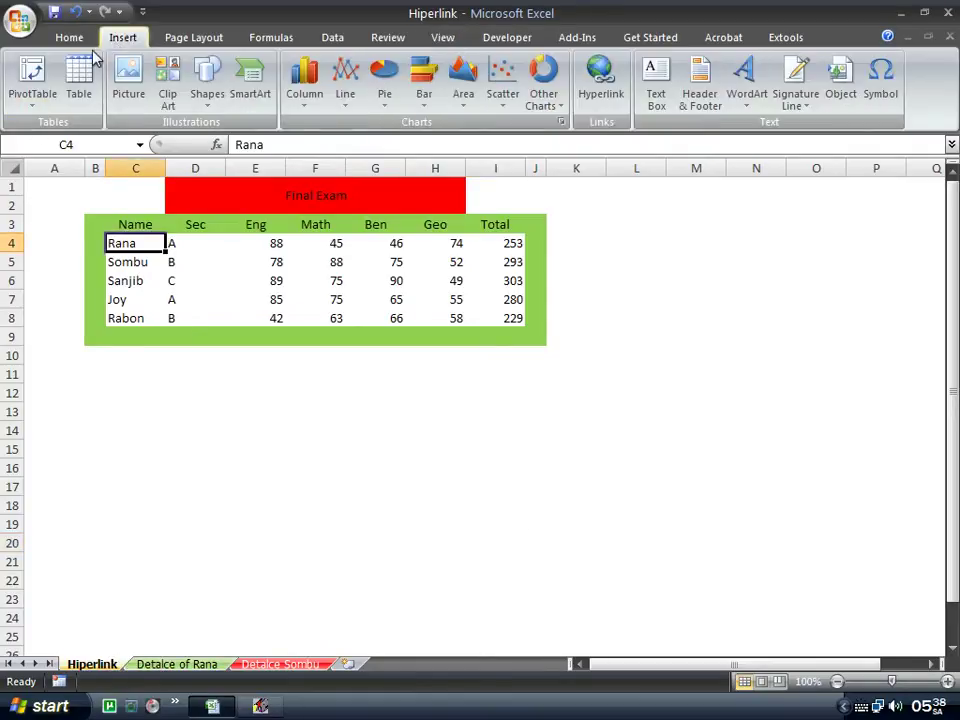
click(600, 95)
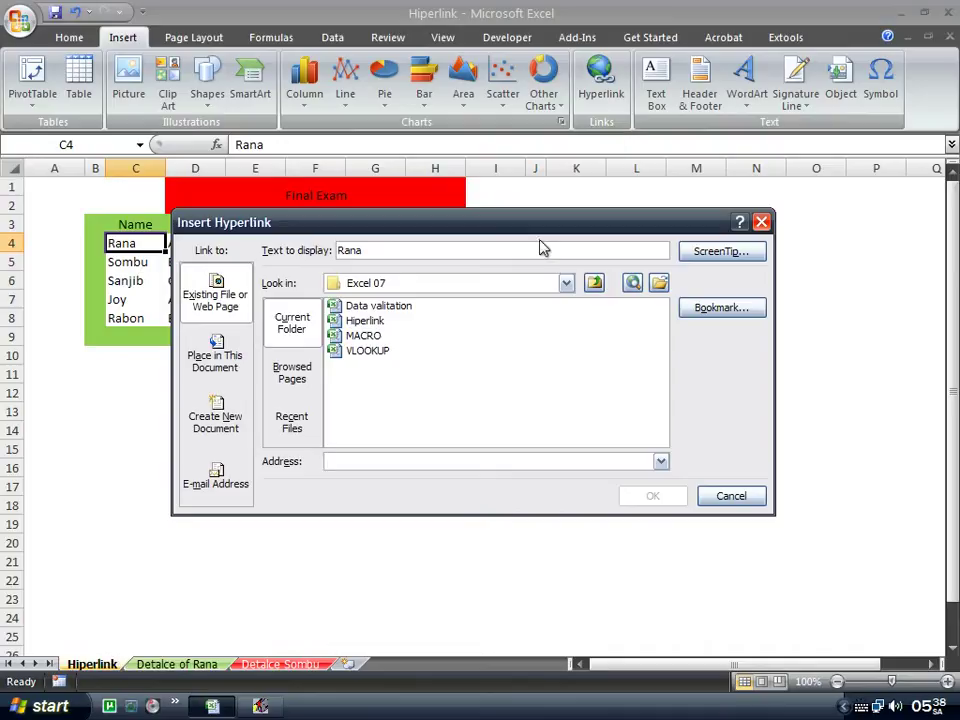
drag(471, 226, 499, 264)
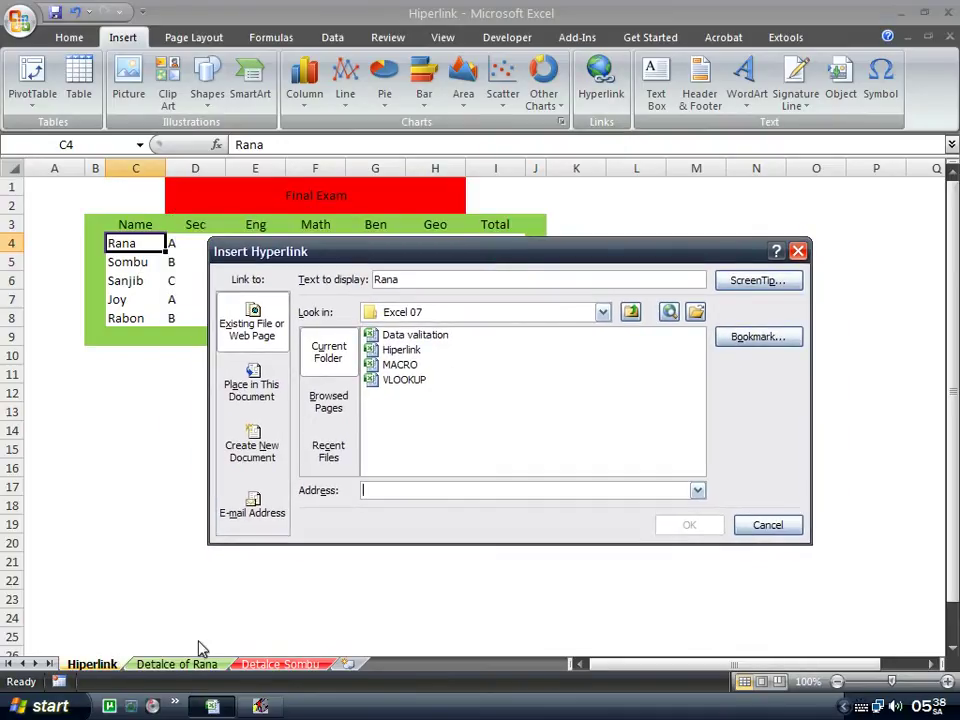
drag(566, 259, 545, 227)
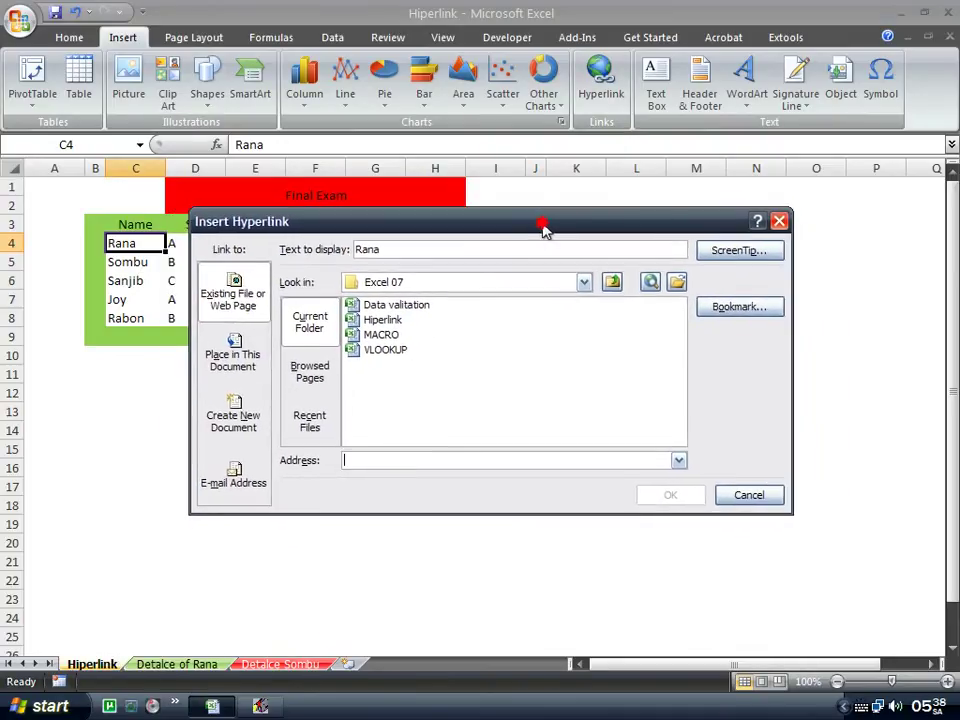
click(565, 223)
drag(568, 222, 546, 223)
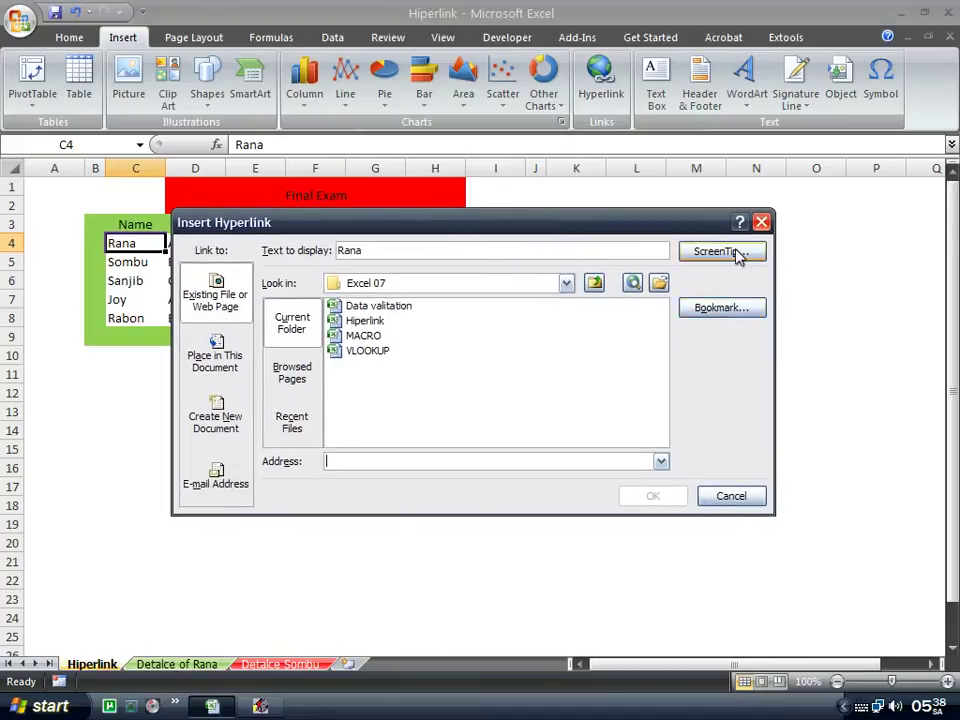
click(730, 317)
drag(518, 193, 580, 193)
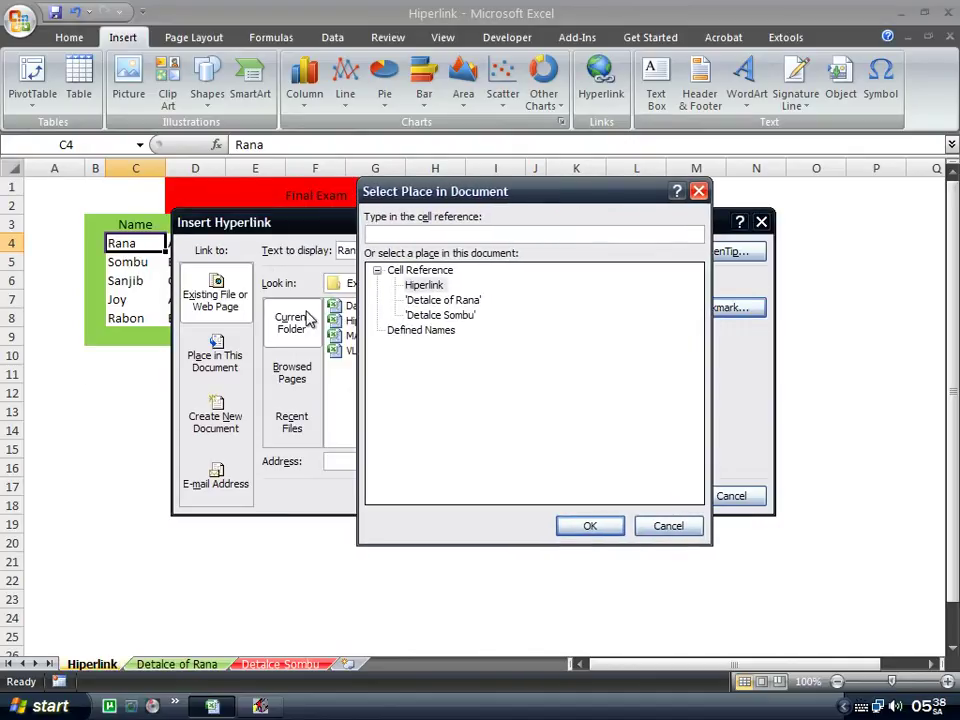
click(468, 301)
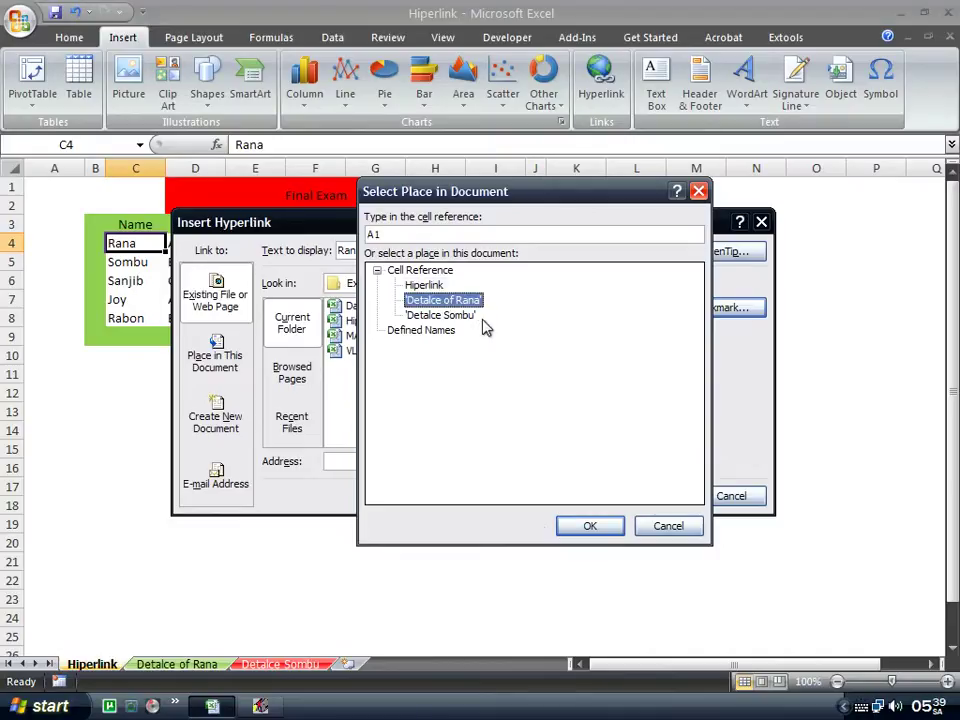
click(573, 533)
click(652, 498)
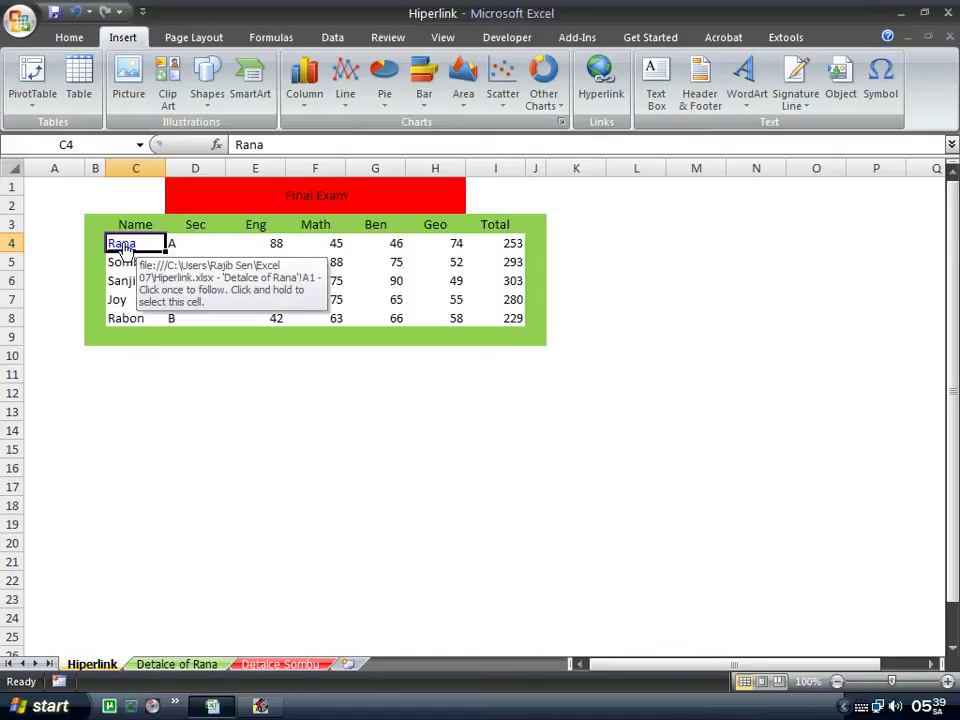
Test the Rana link repeatedly, returning to Hiperlink and landing on Detalce of Rana.
click(205, 248)
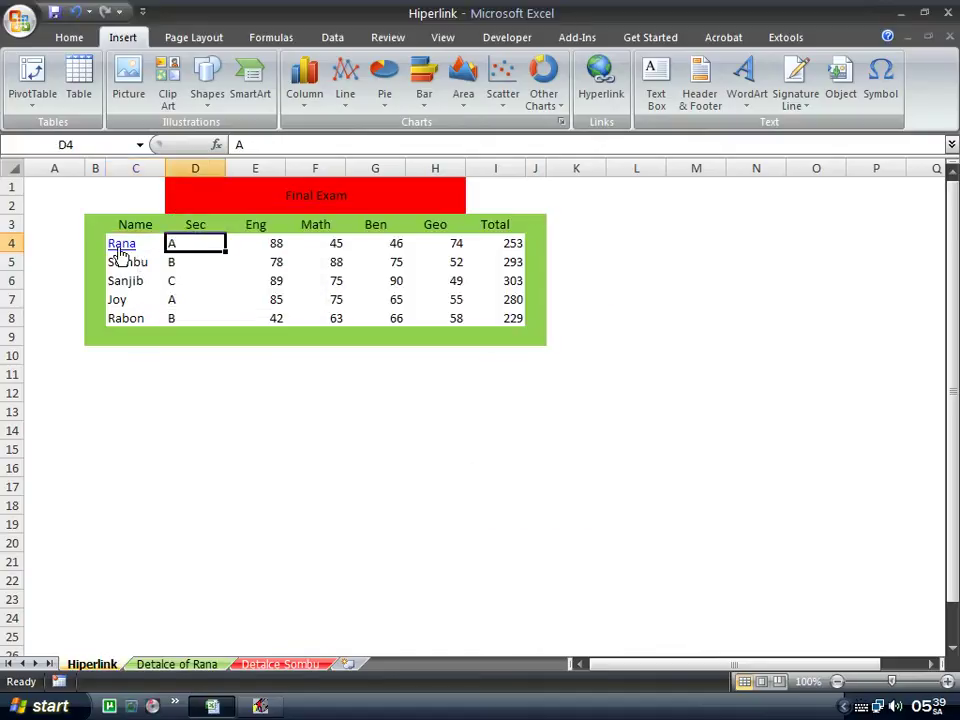
click(199, 266)
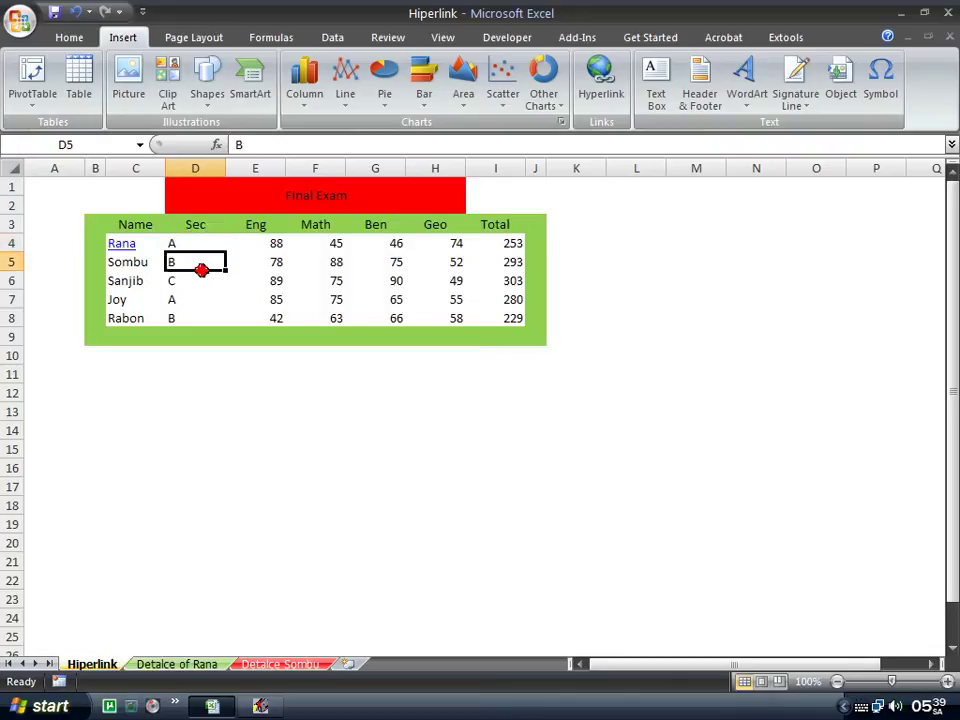
click(112, 244)
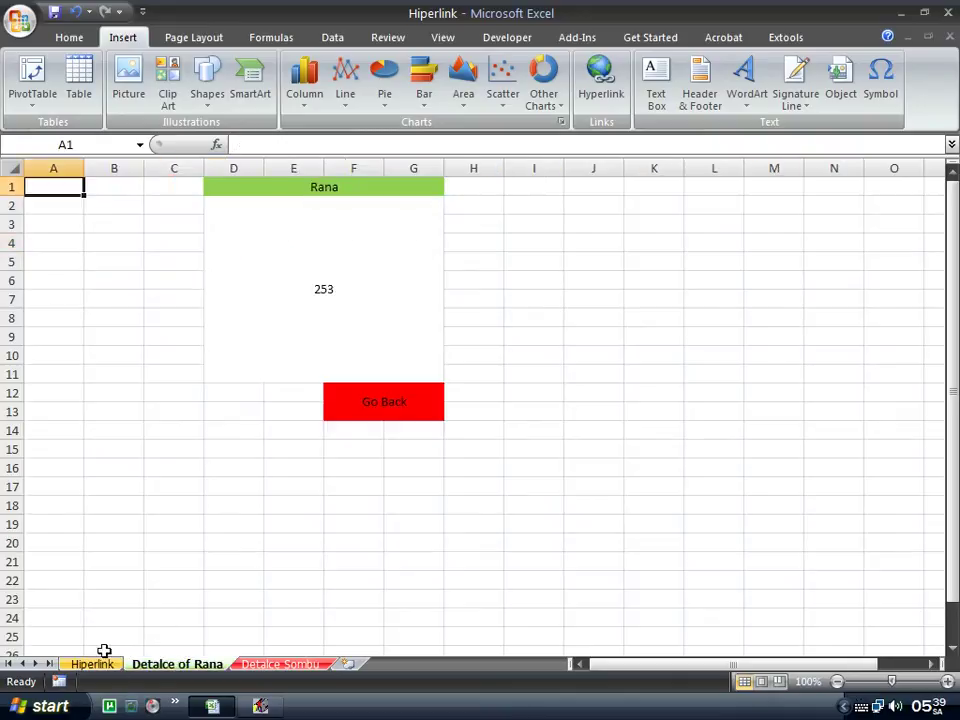
click(103, 650)
click(108, 665)
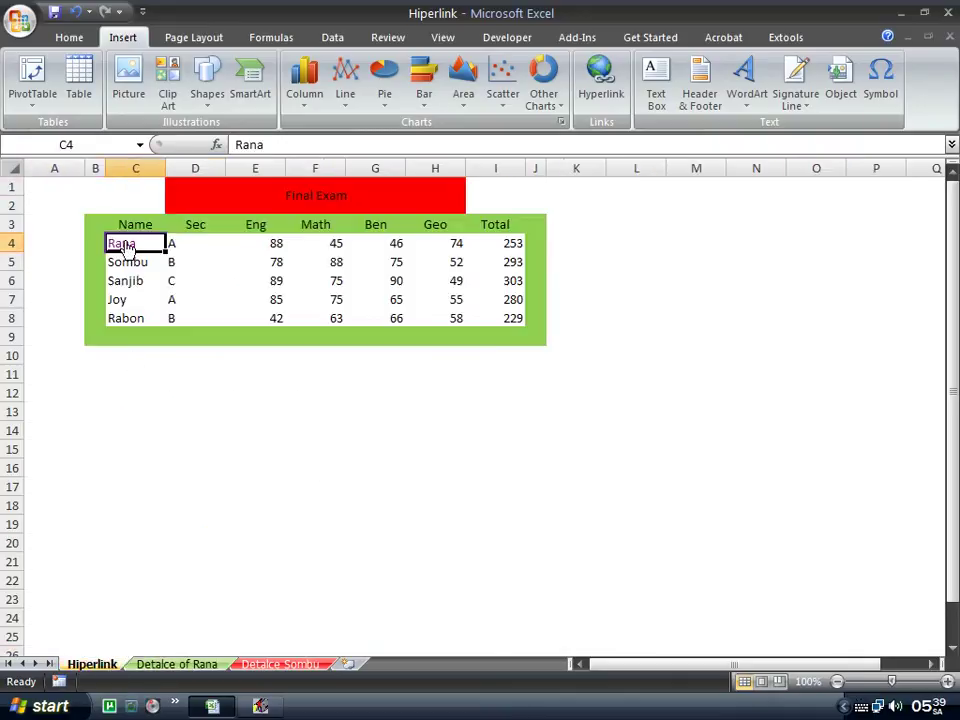
click(112, 244)
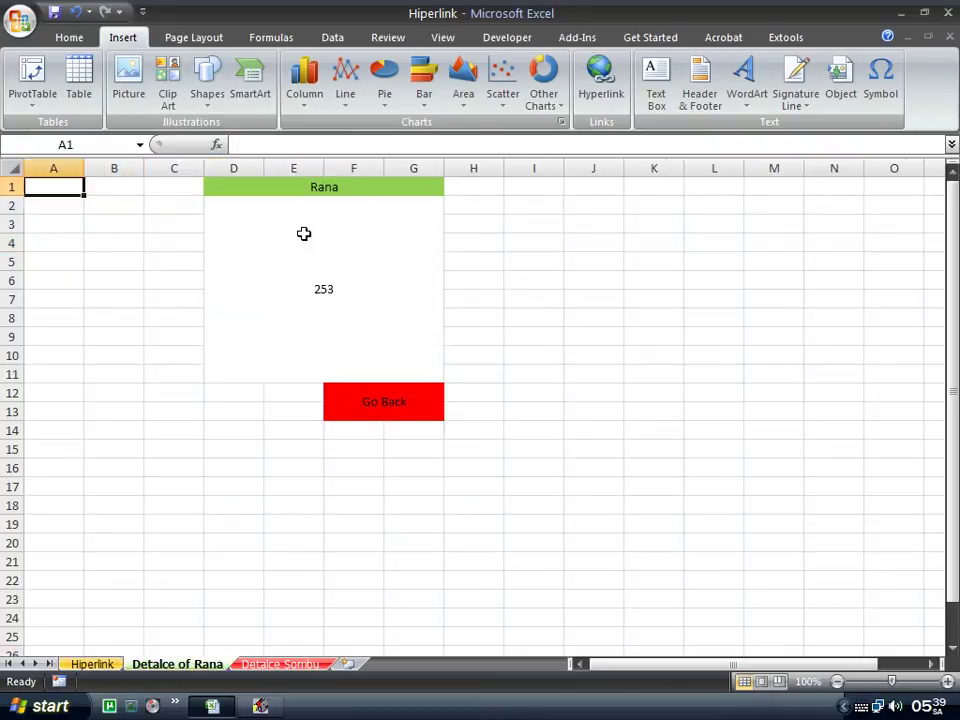
click(92, 664)
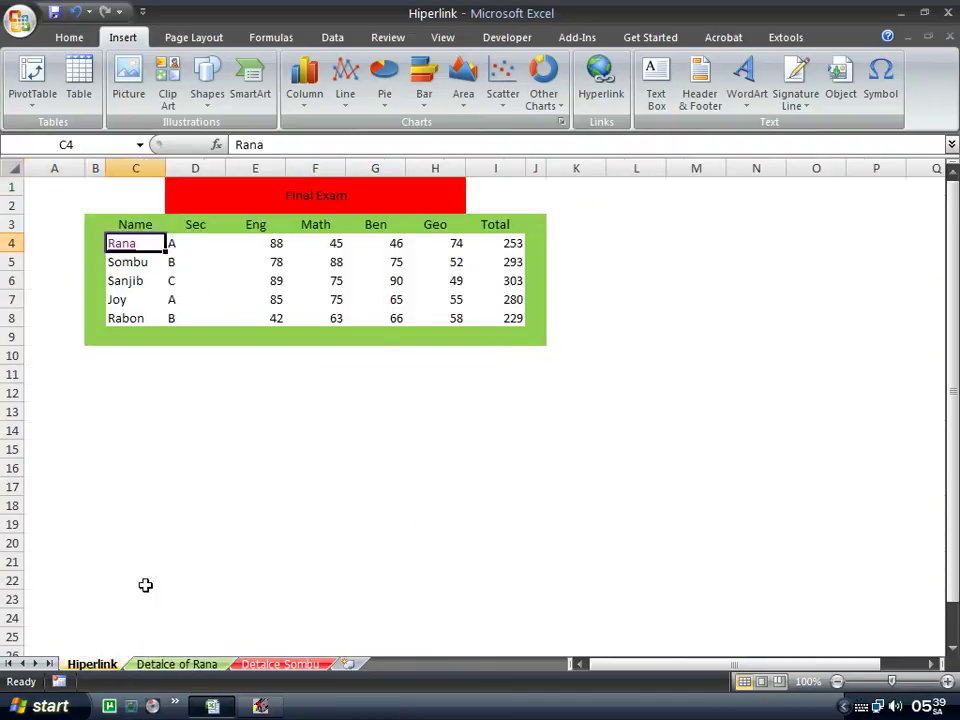
click(123, 250)
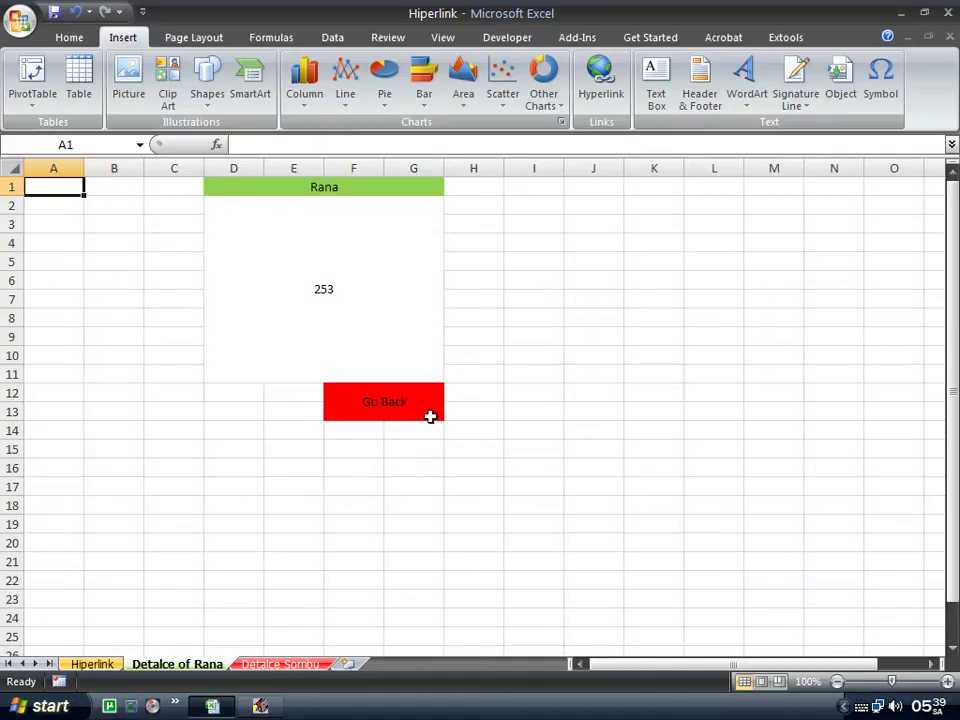
Link the Go Back cell F12 to Hiperlink!A1.
click(376, 402)
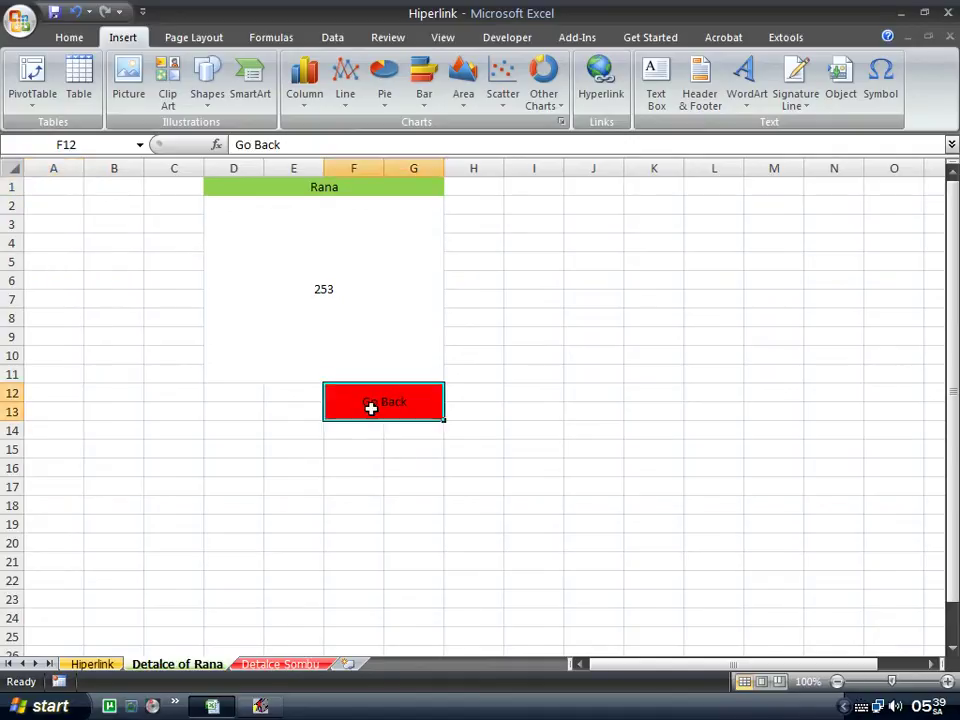
right_click(371, 407)
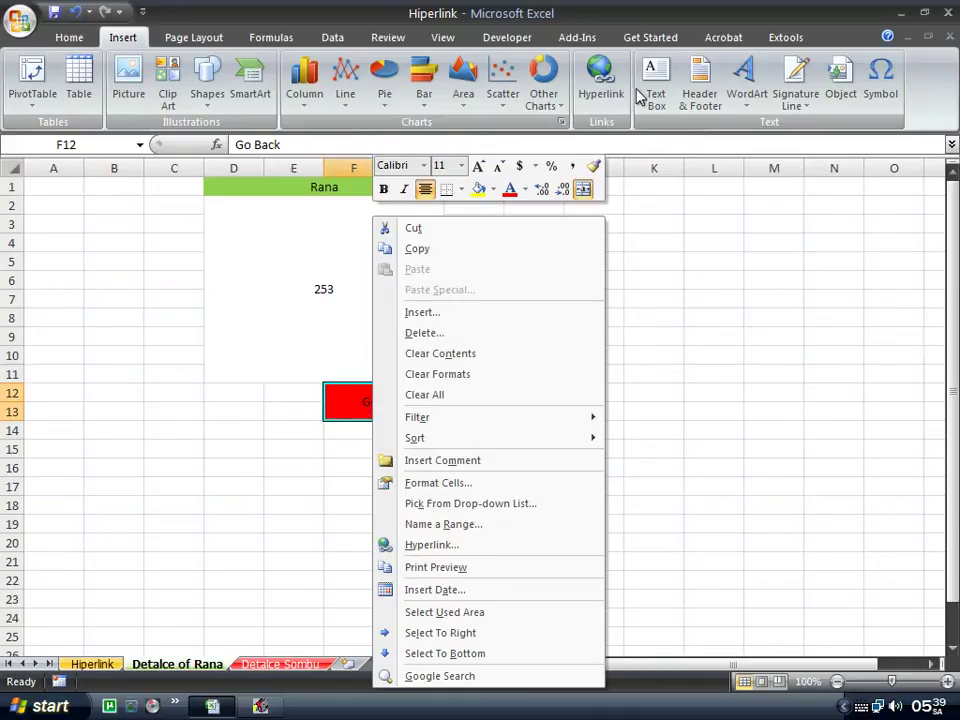
click(453, 546)
drag(414, 394, 439, 319)
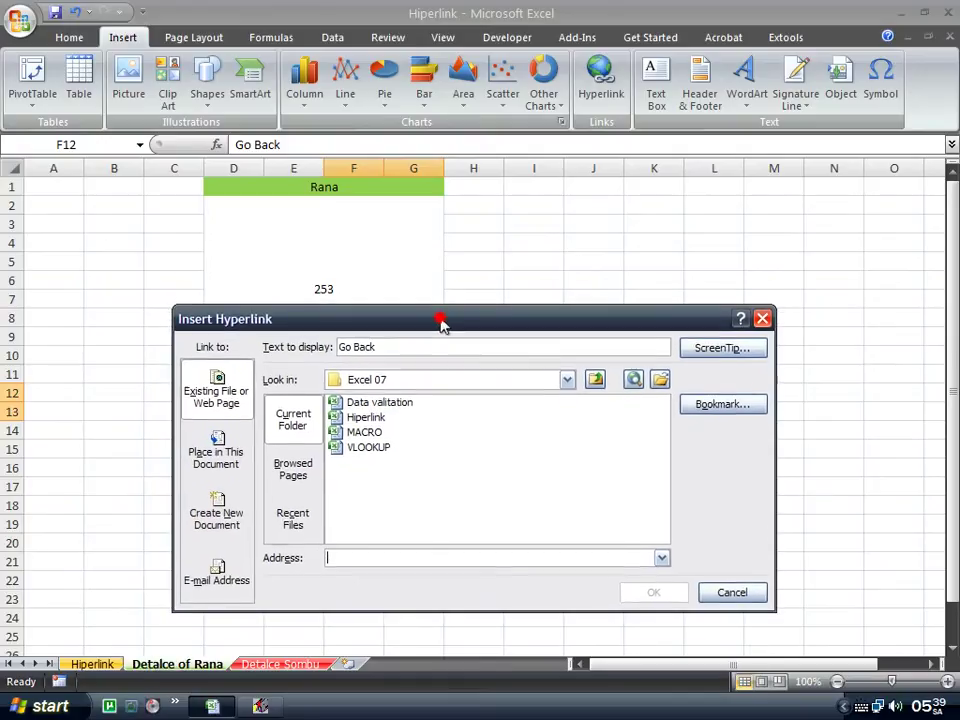
click(722, 400)
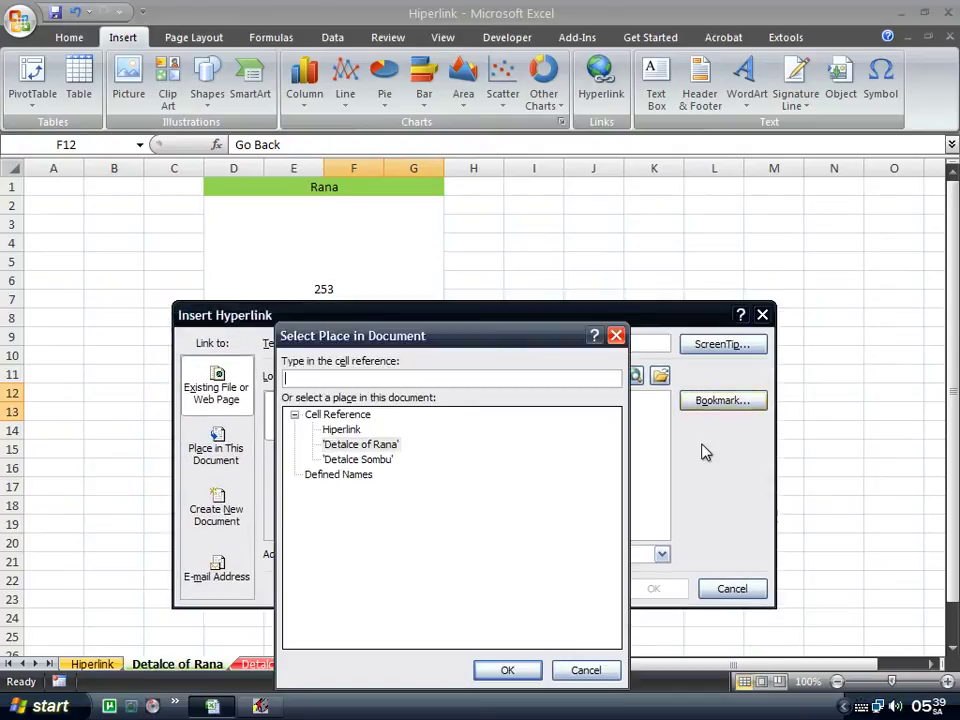
click(343, 431)
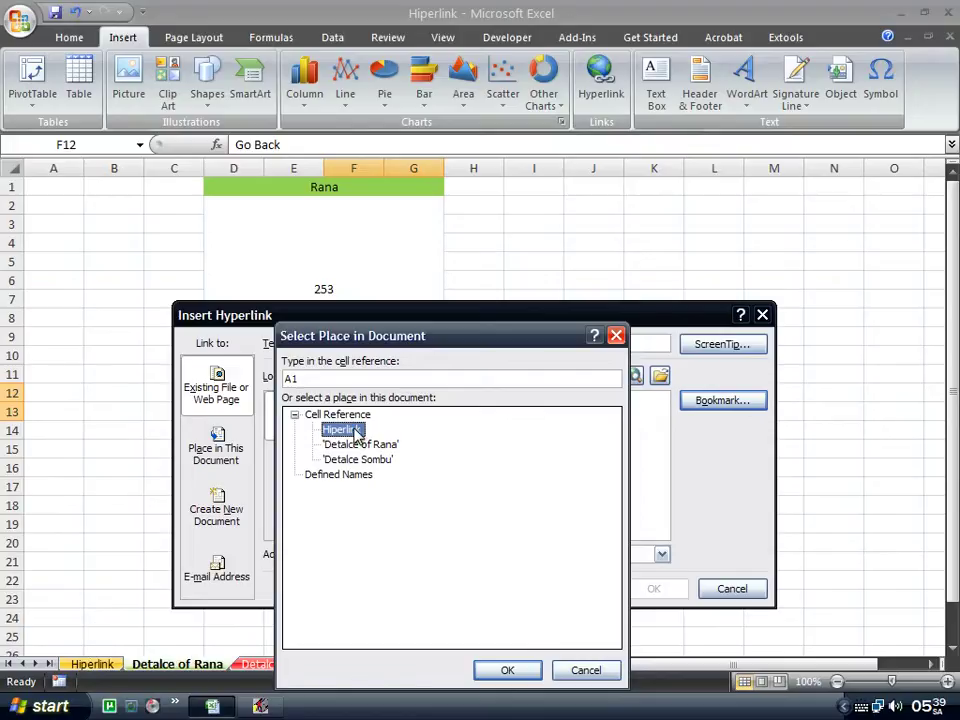
click(507, 670)
click(645, 590)
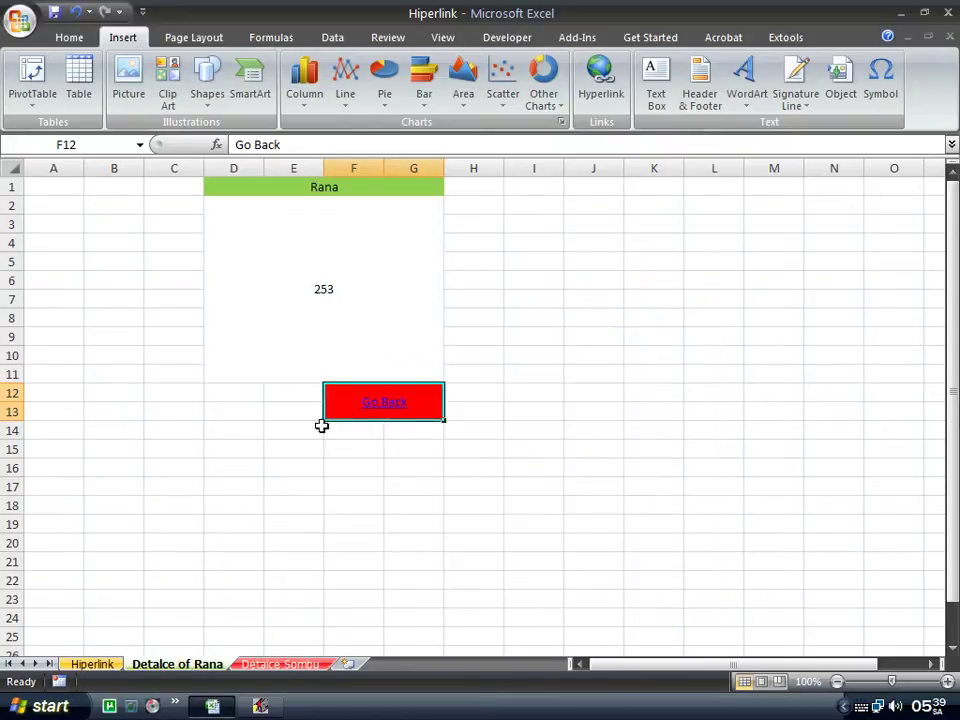
Test the Go Back and Rana links round trip, then select Sombu in C5.
click(531, 388)
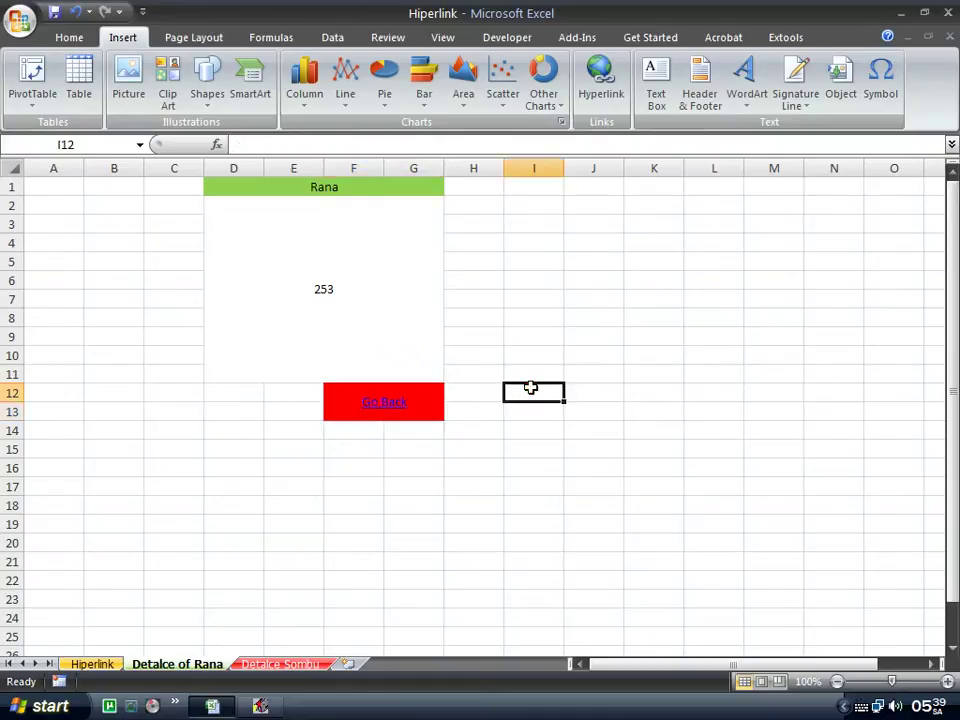
click(393, 410)
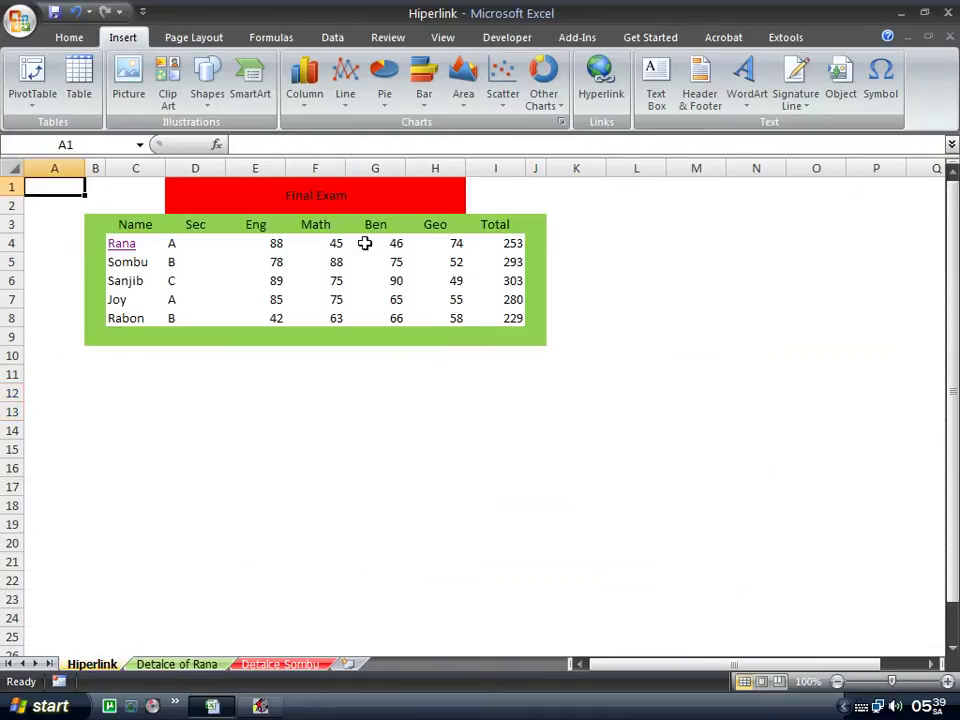
click(121, 246)
click(121, 244)
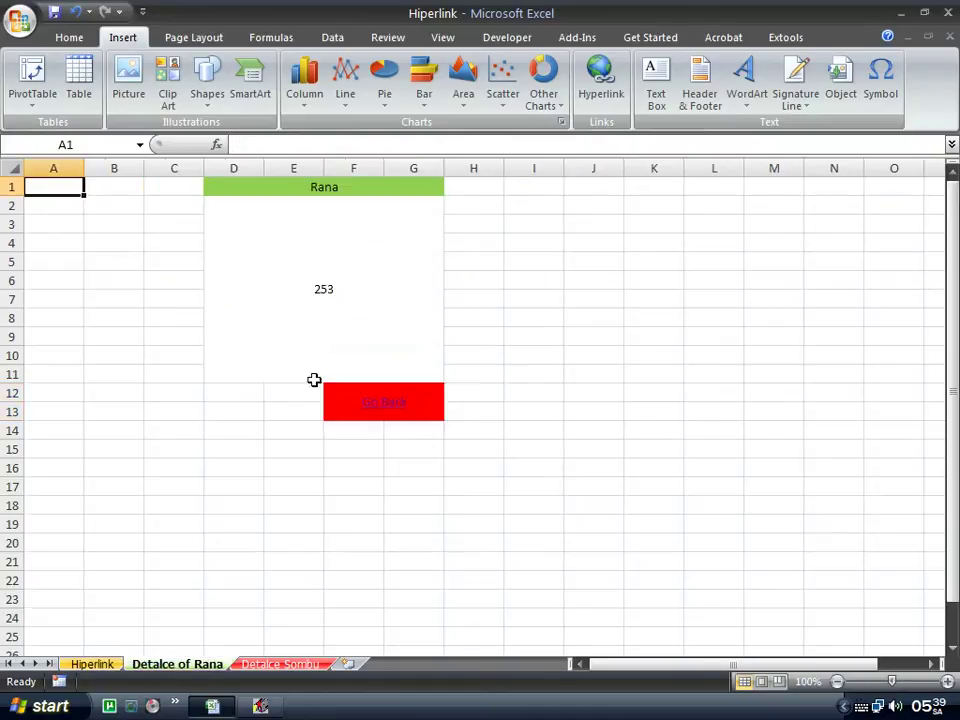
click(375, 405)
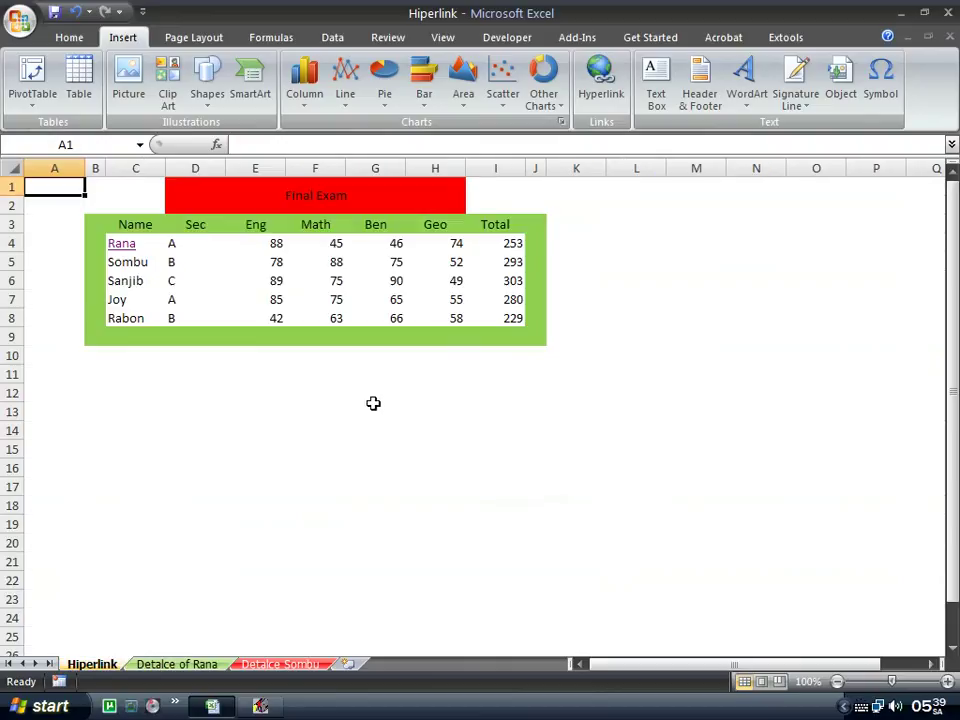
click(125, 260)
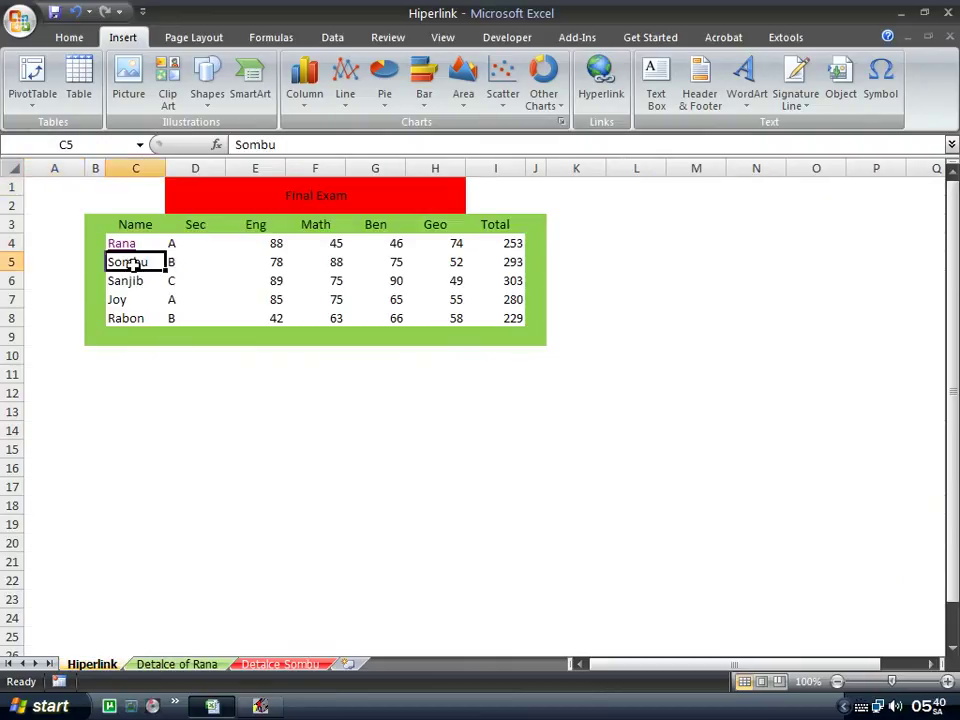
Hyperlink Sombu's name to the Detalce Sombu sheet.
click(603, 90)
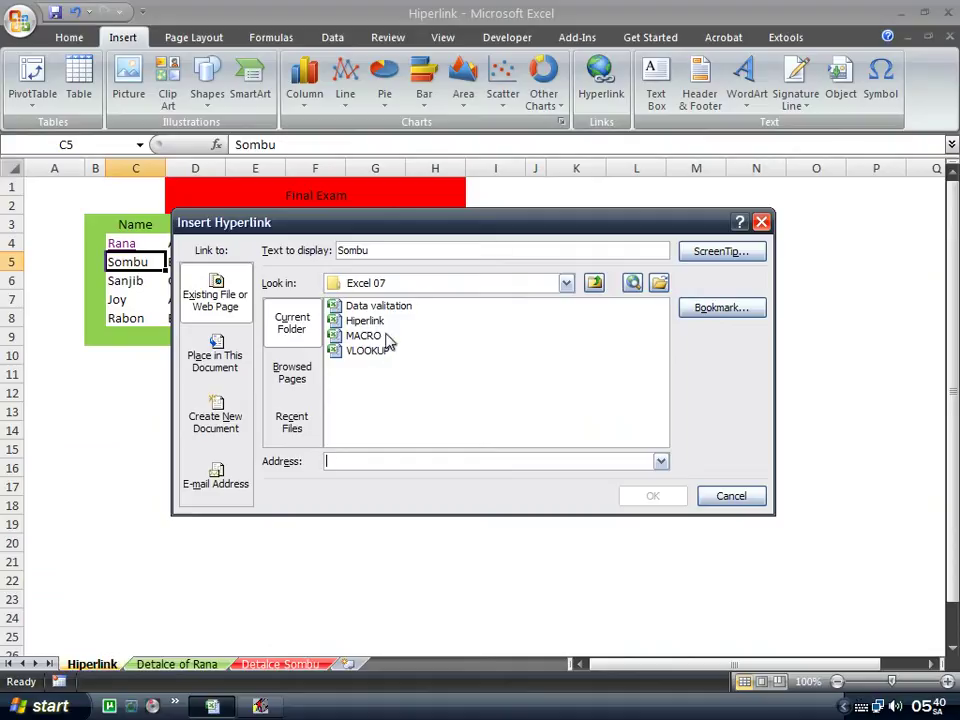
click(726, 311)
click(400, 318)
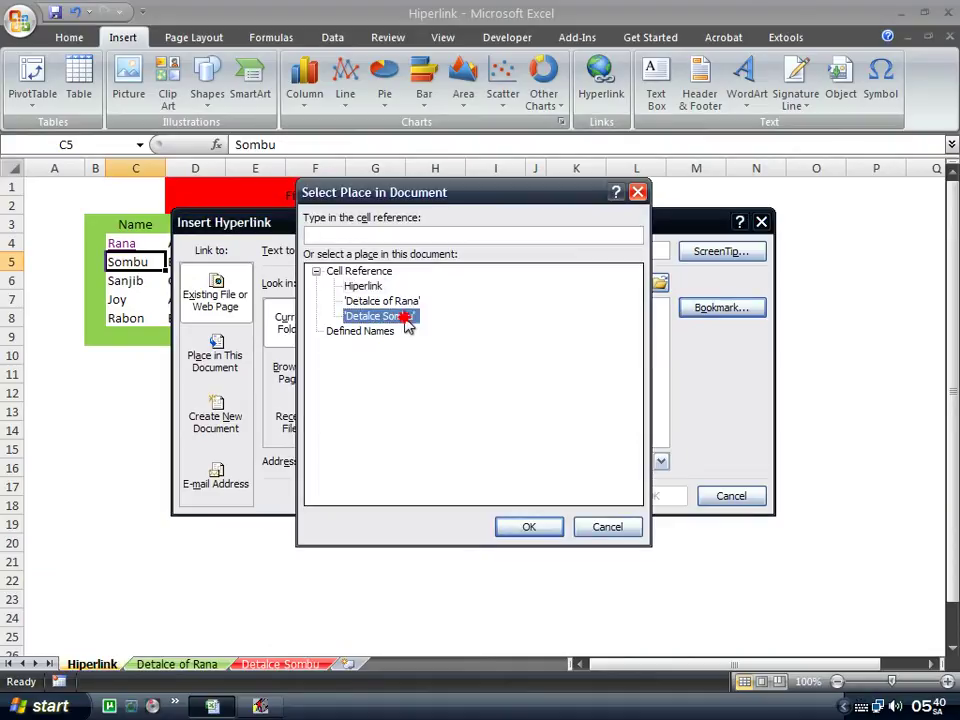
click(540, 530)
click(664, 495)
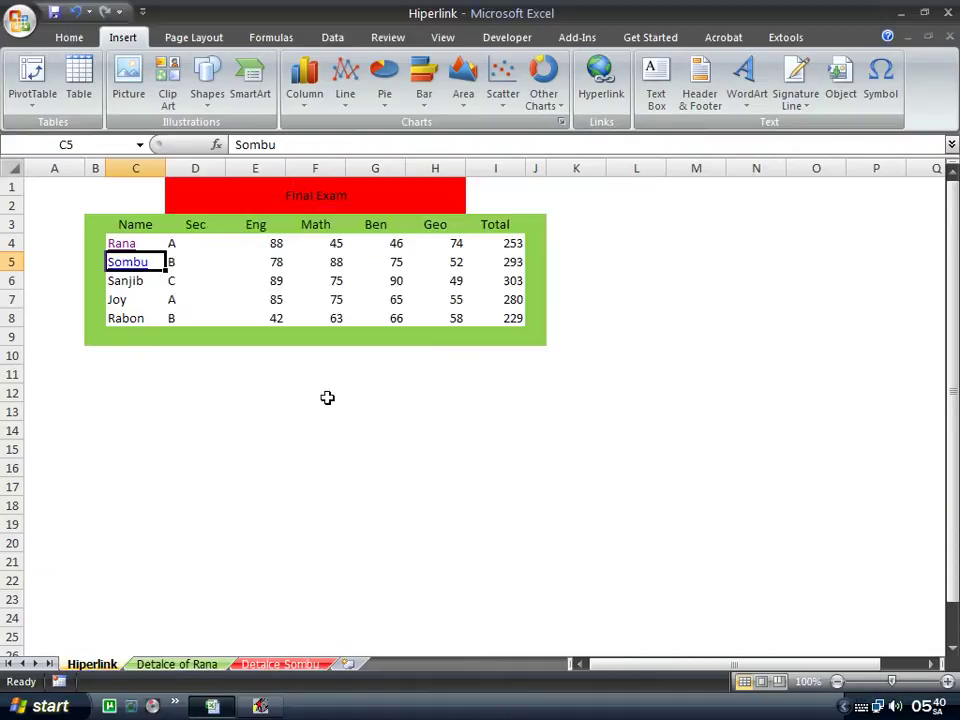
On Detalce Sombu, link the Go Back cell F12 to Hiperlink!A1.
click(123, 264)
click(386, 415)
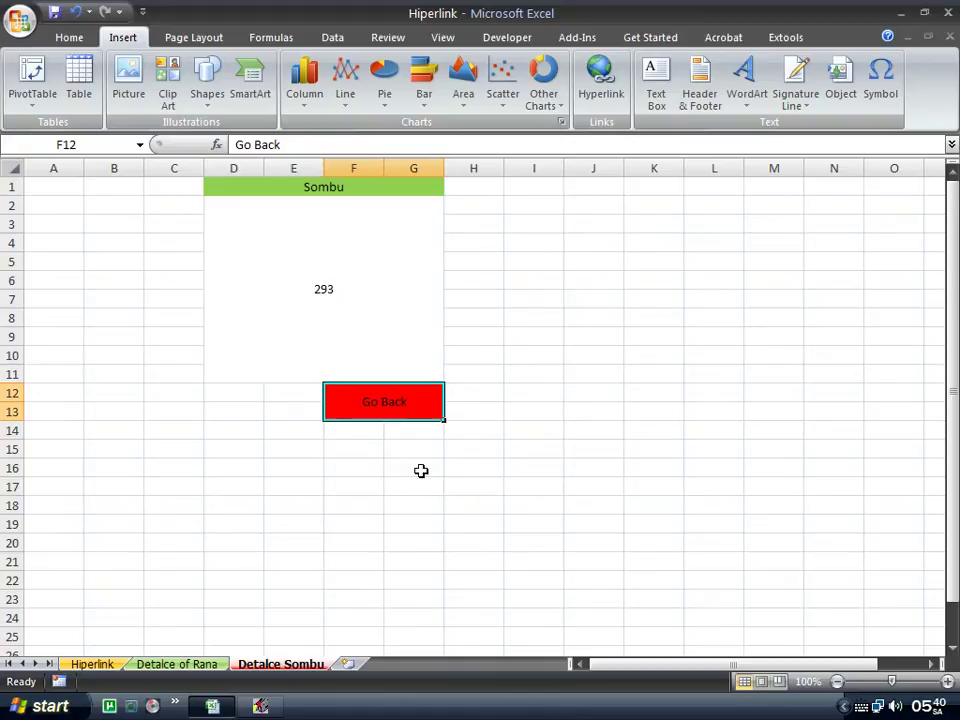
right_click(390, 403)
click(507, 553)
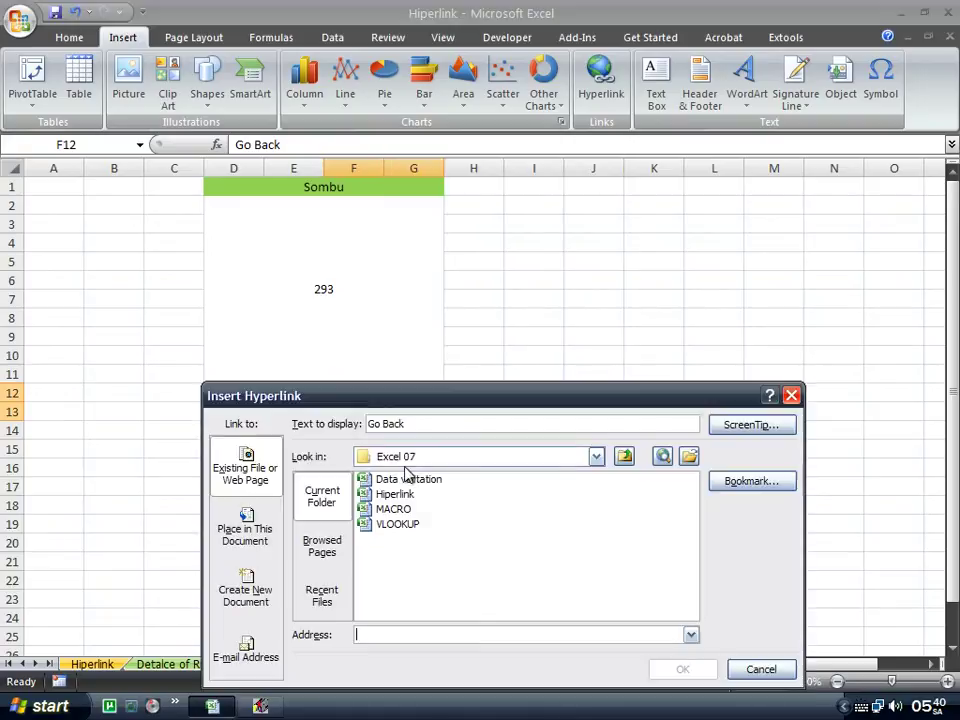
click(752, 481)
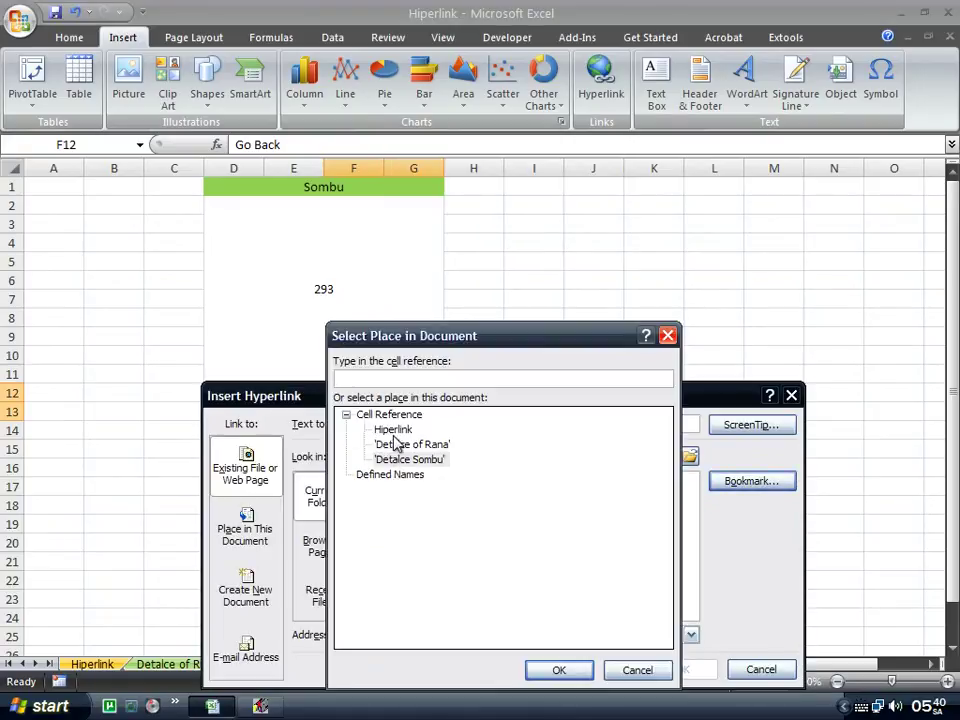
click(393, 431)
drag(538, 334, 531, 258)
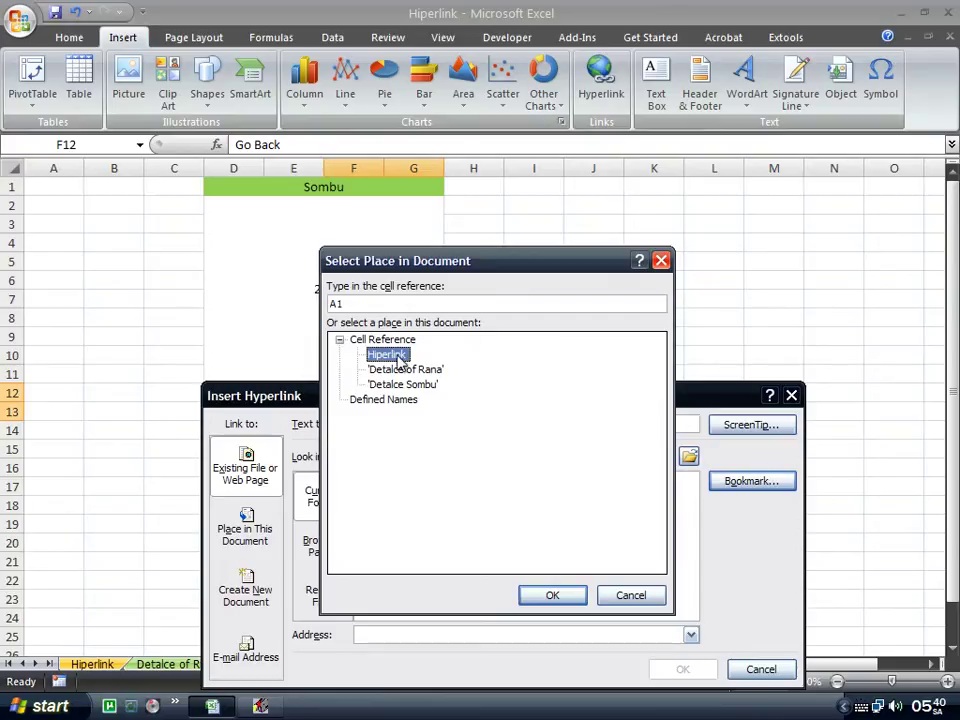
click(552, 595)
click(681, 672)
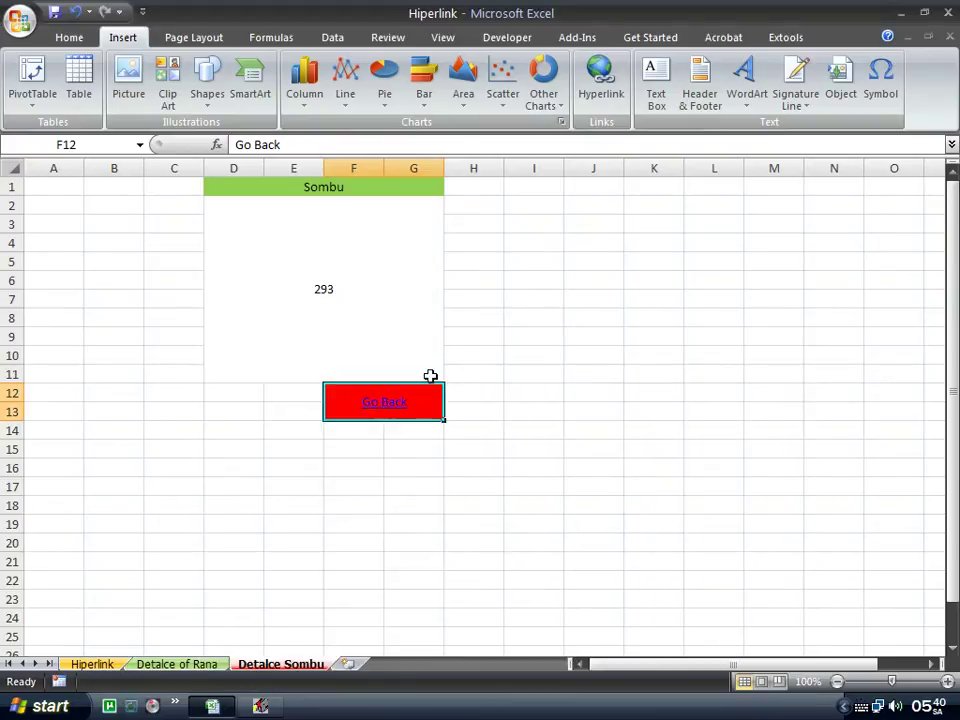
Test Go Back, select Sanjib in C6, and view the Detalce Sombu sheet.
click(378, 410)
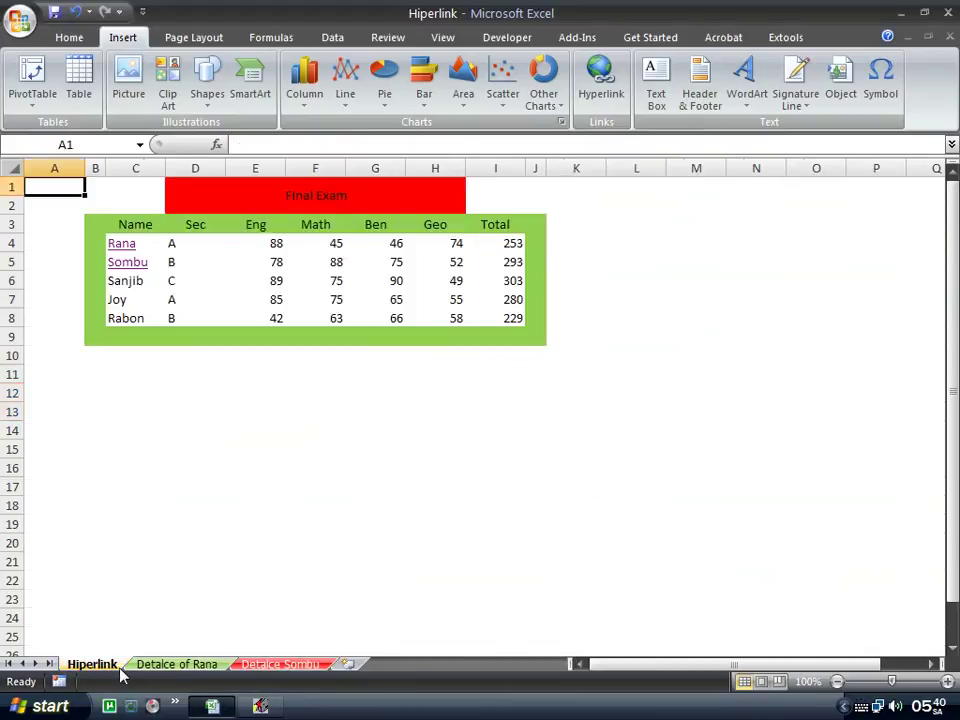
click(235, 350)
click(141, 280)
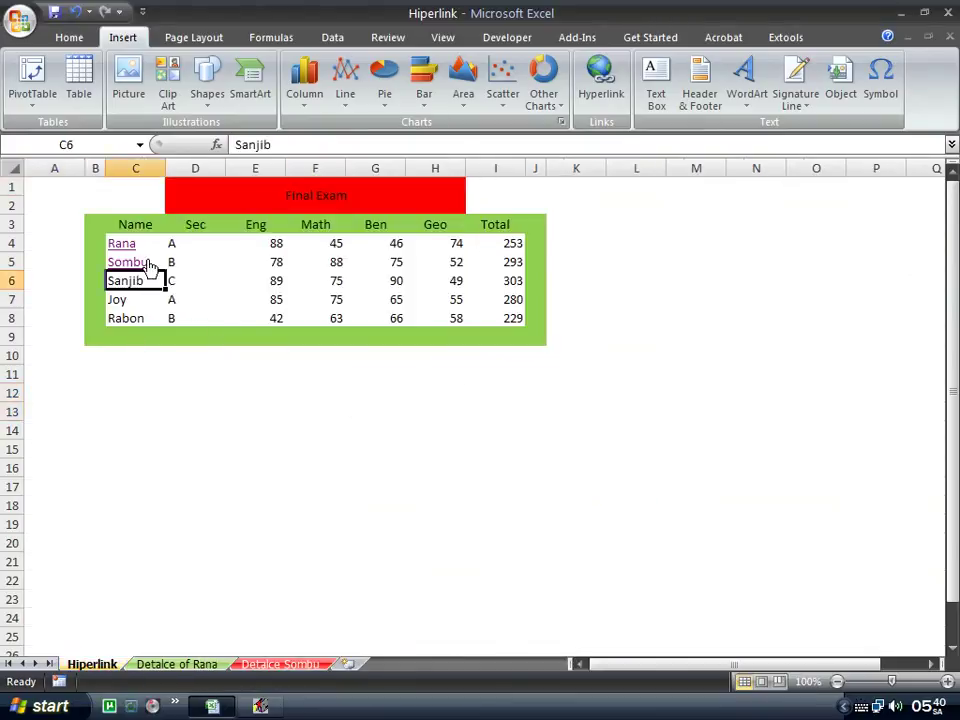
click(315, 299)
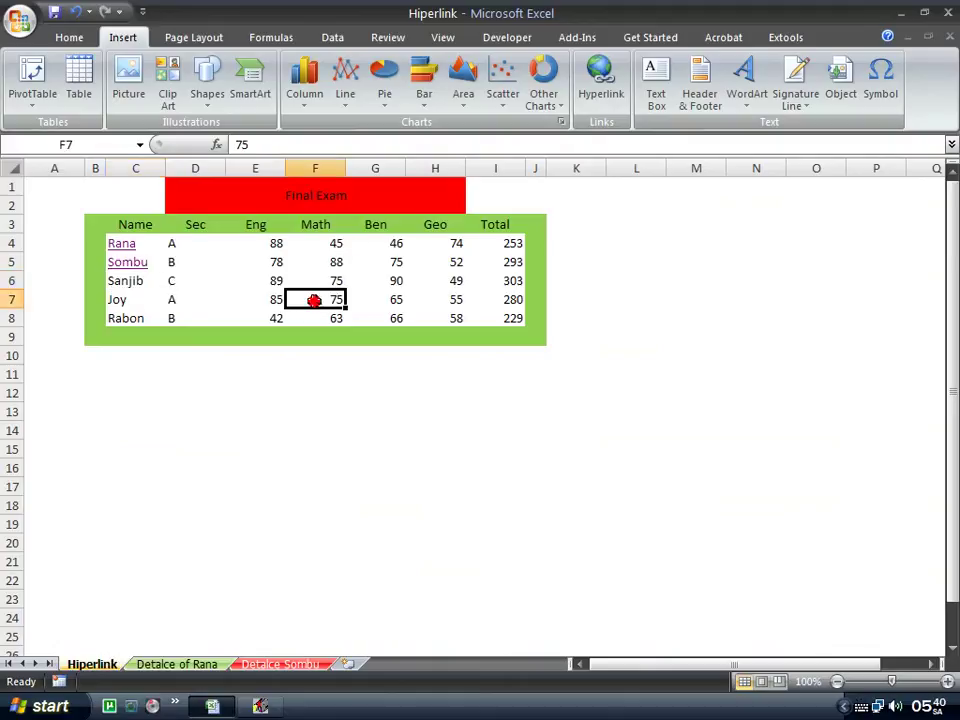
click(145, 298)
click(143, 282)
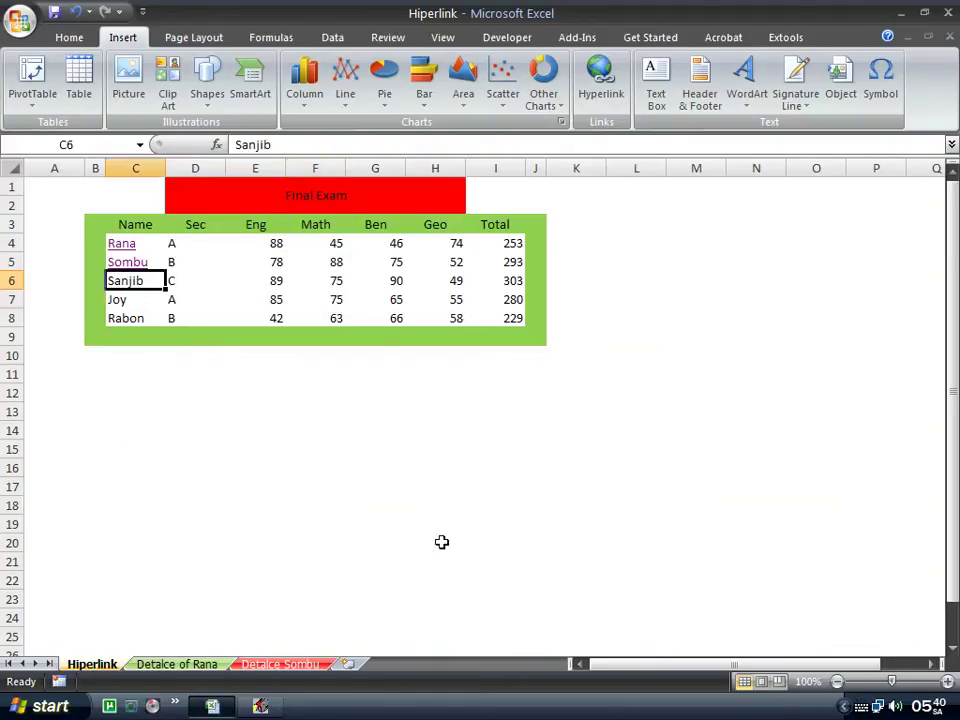
click(280, 664)
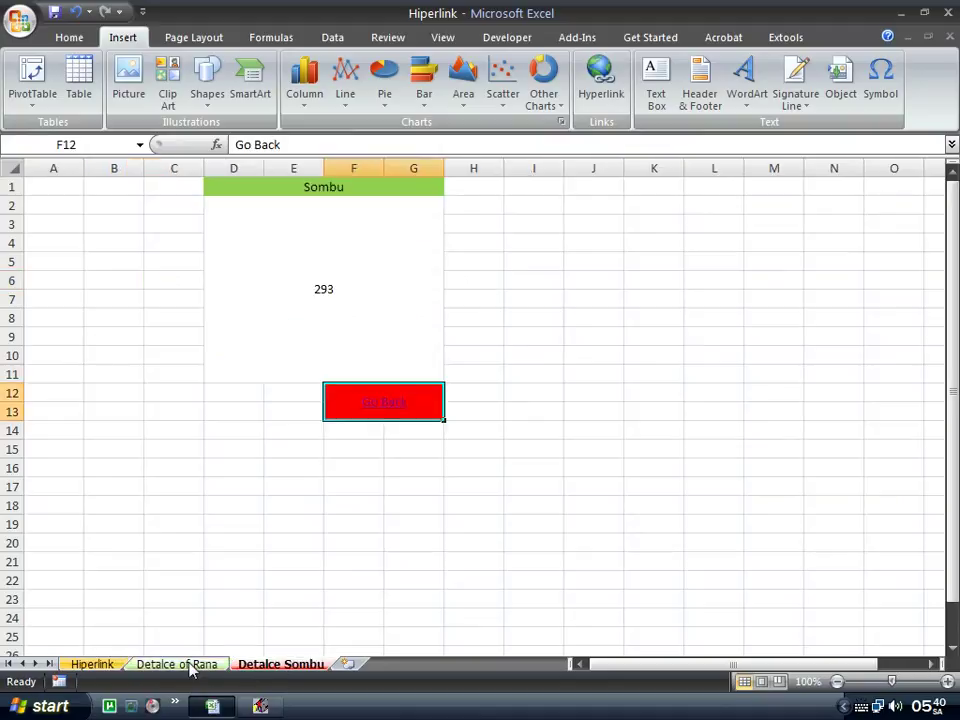
Start a hyperlink on Sanjib and browse to the Sombu detalce workbook file.
click(100, 664)
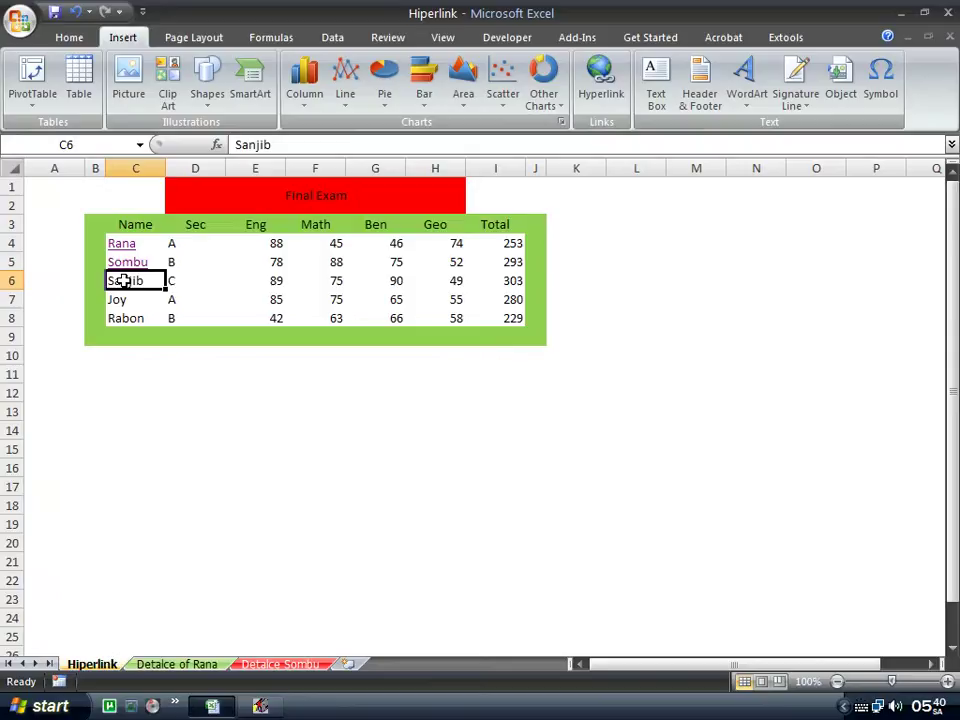
click(601, 80)
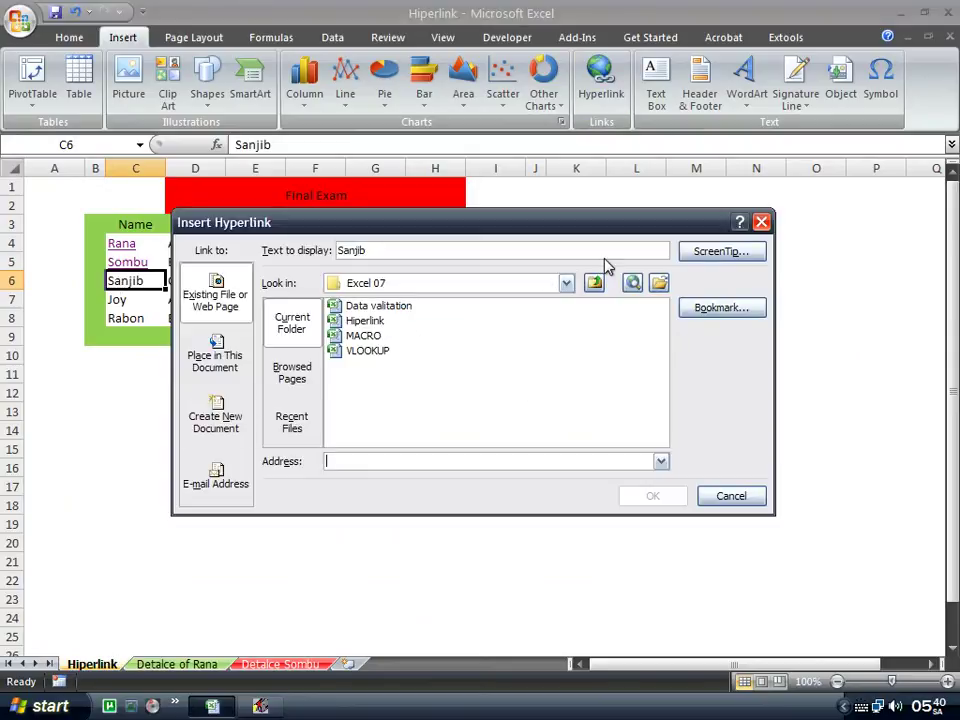
drag(598, 225, 588, 235)
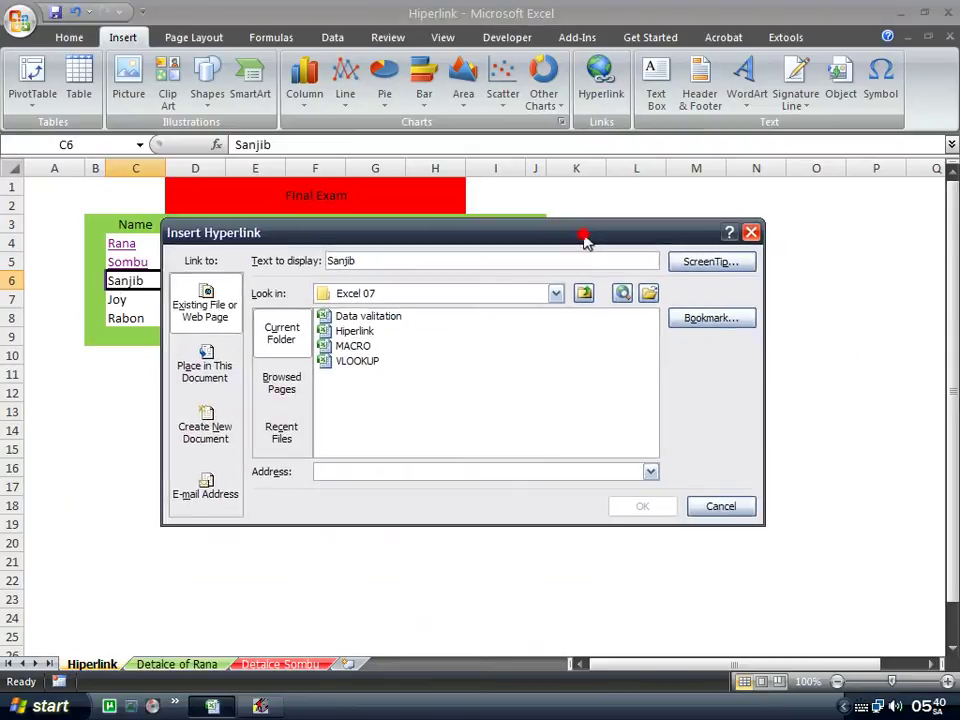
click(585, 294)
click(440, 361)
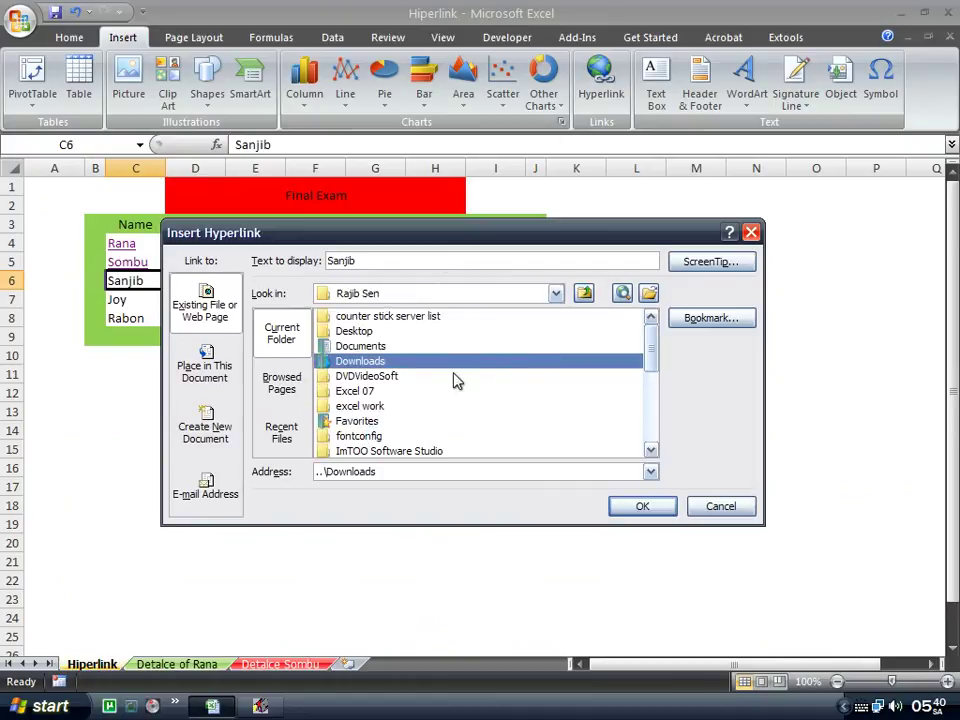
scroll(453, 380, down, 5)
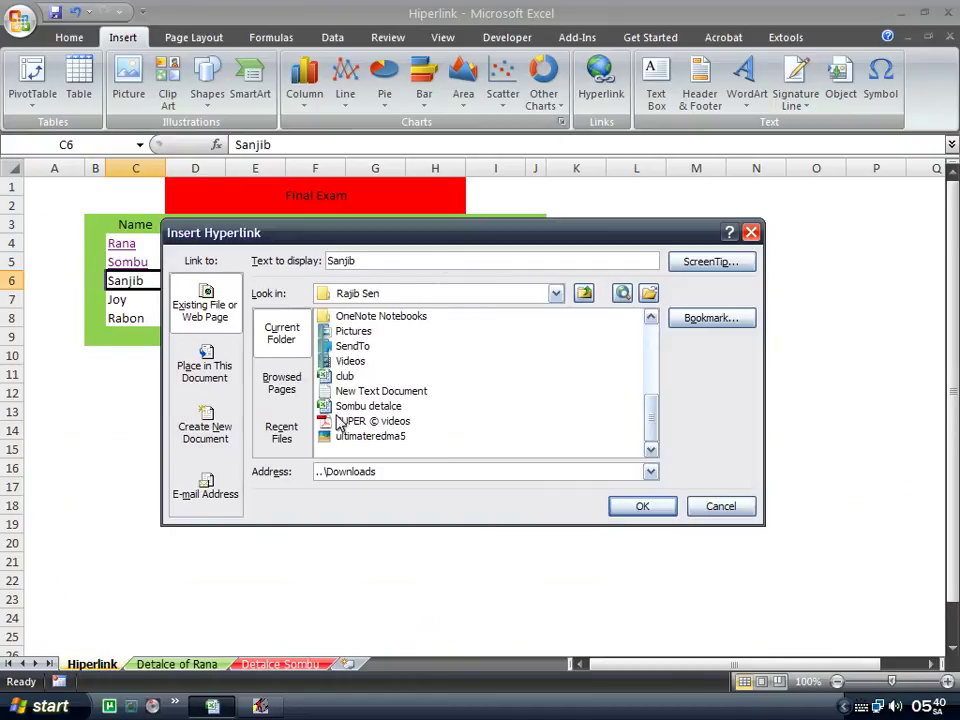
click(362, 407)
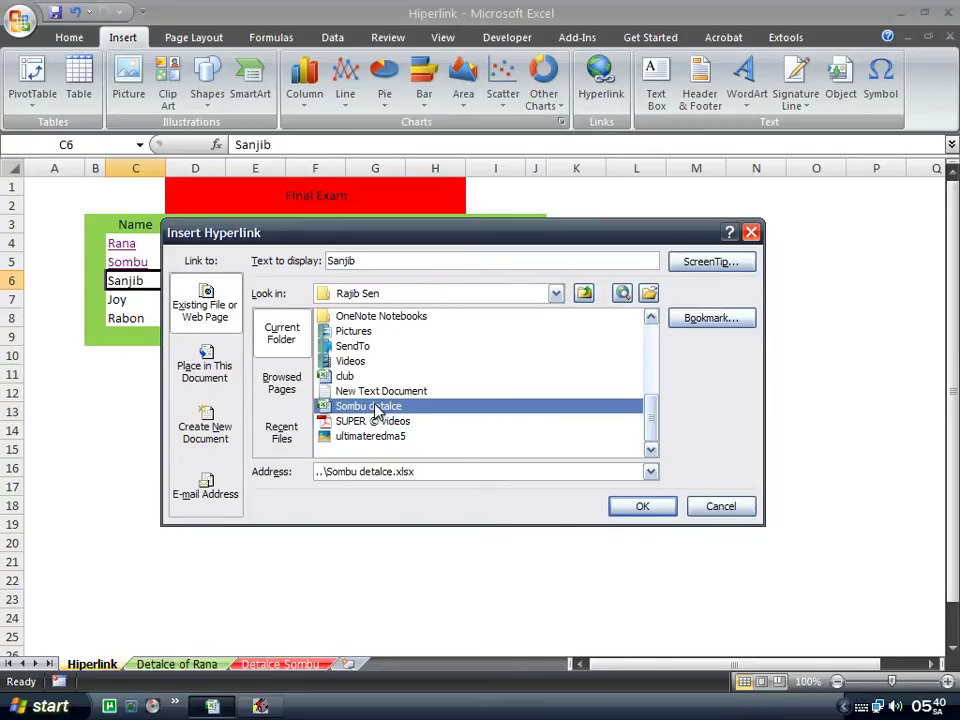
Skip choosing a sheet inside it and confirm the link to Sombu detalce.xlsx.
drag(391, 240, 487, 227)
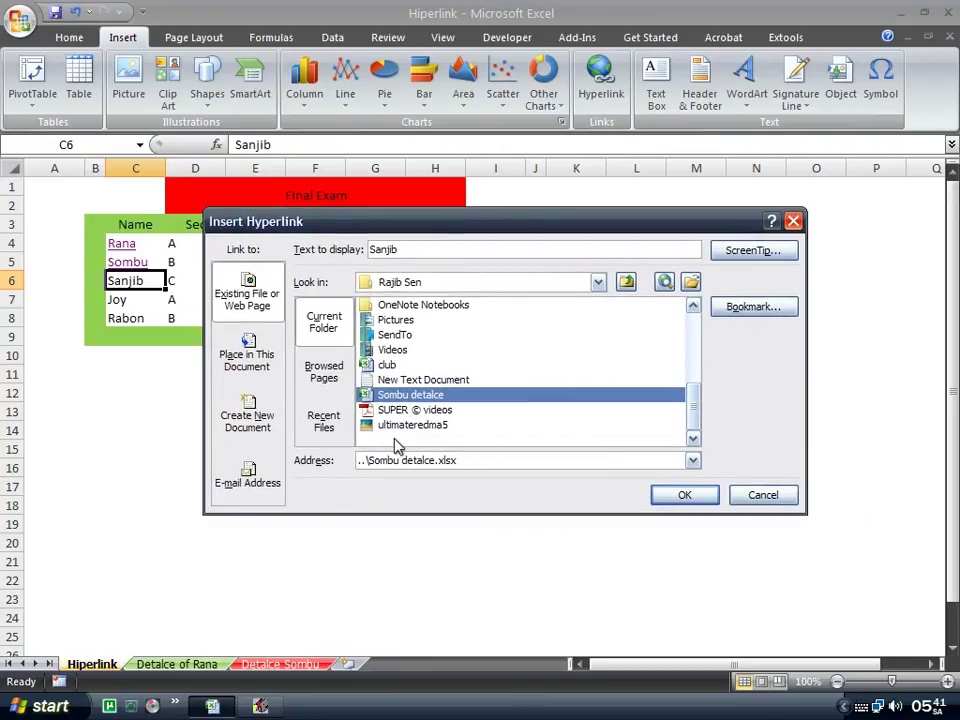
click(741, 312)
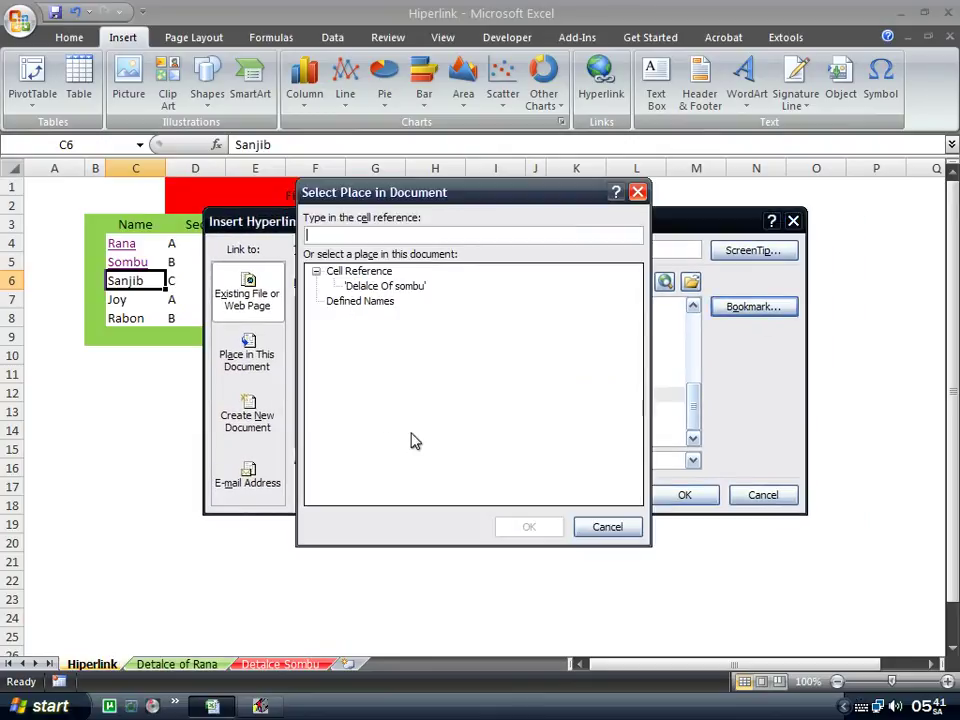
click(380, 286)
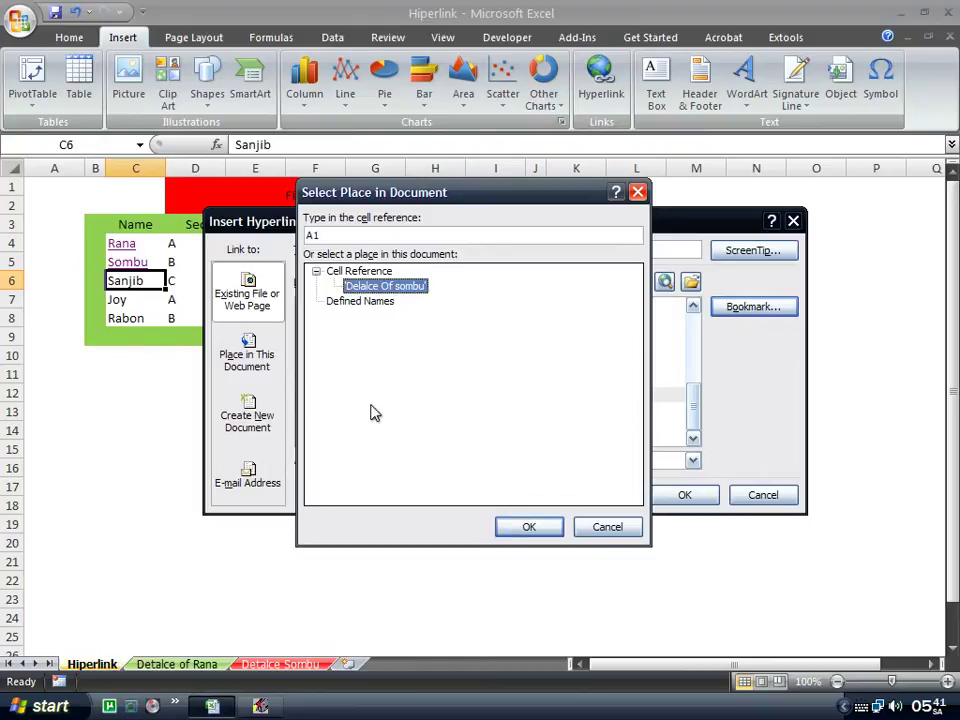
click(605, 528)
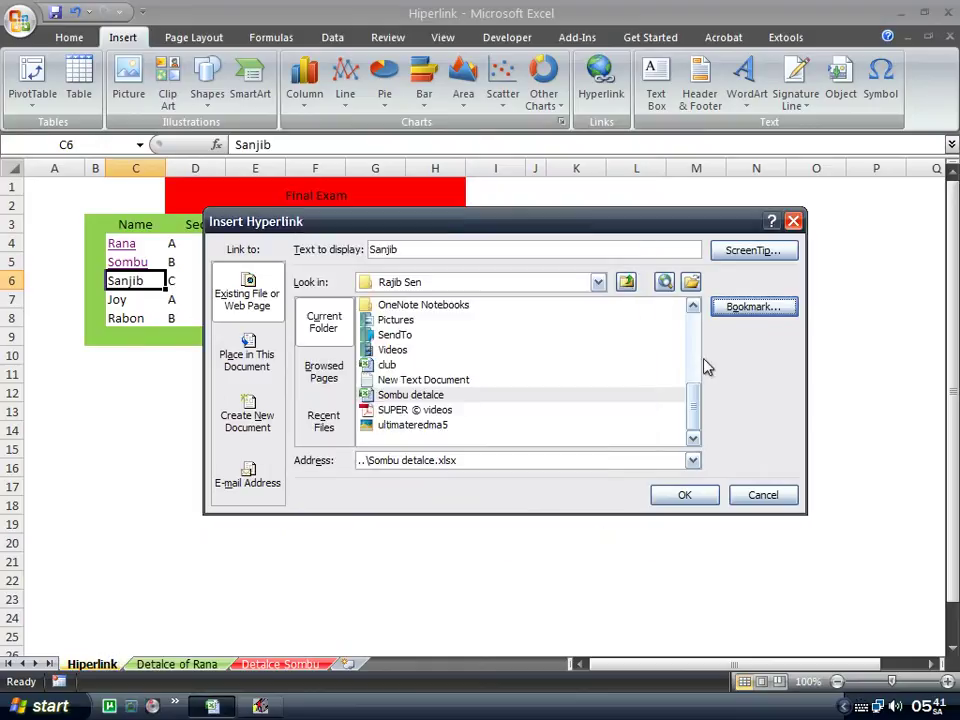
click(422, 396)
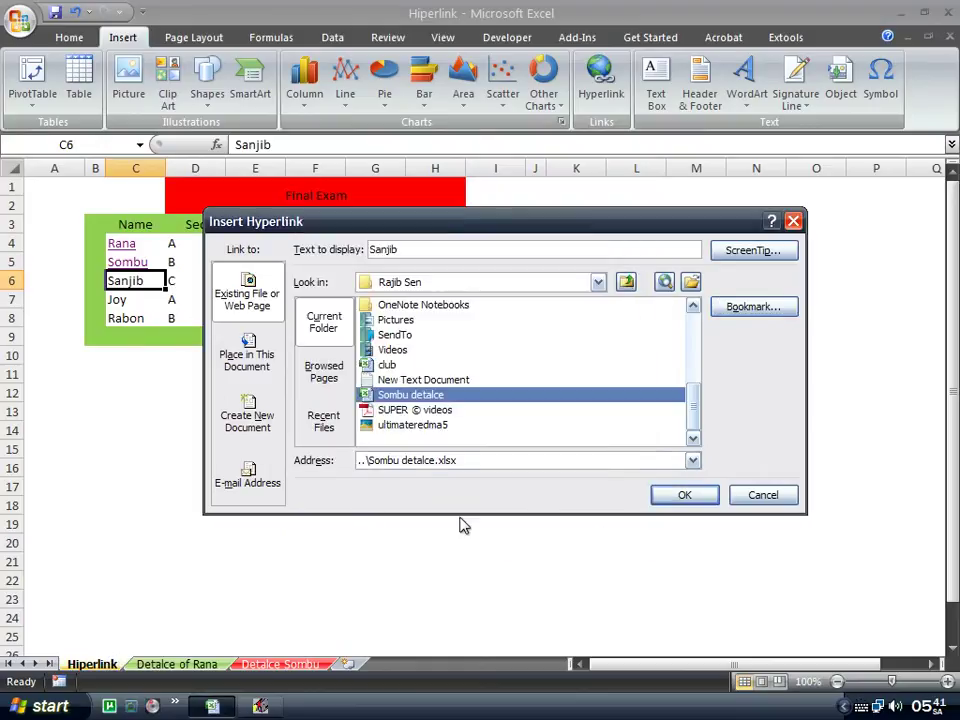
click(668, 496)
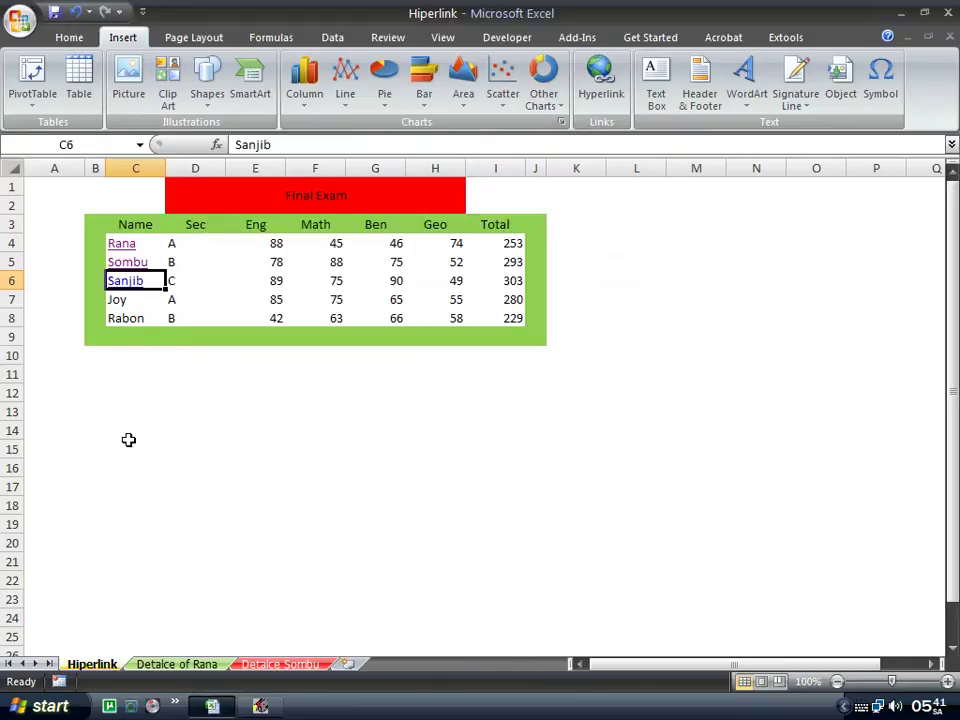
Follow the Sanjib link and bring the opened Sombu detalce workbook to the front.
click(130, 282)
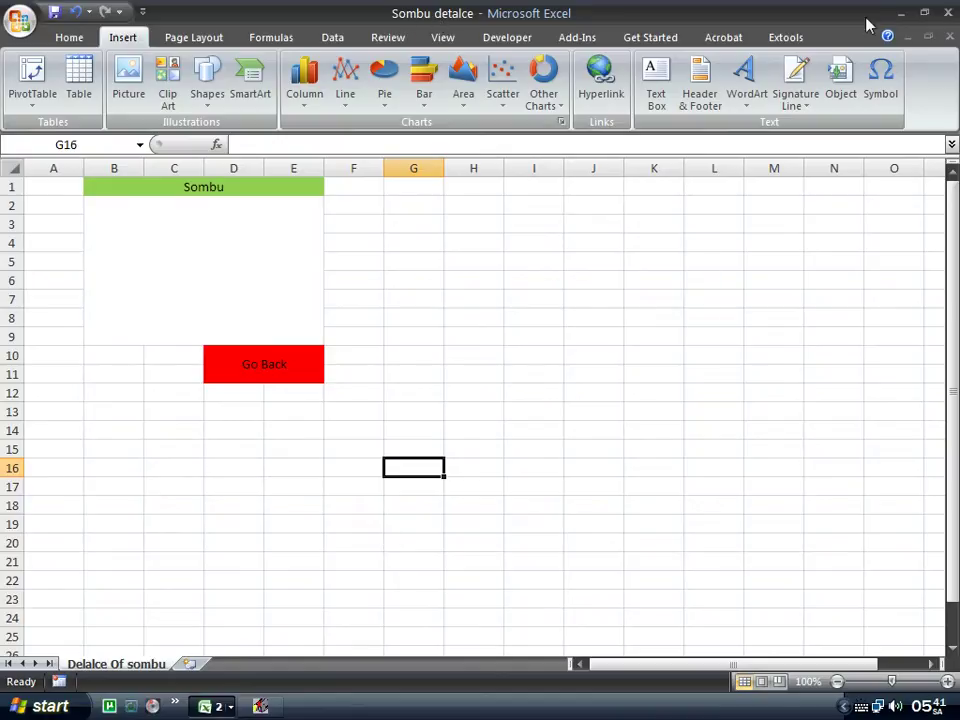
click(900, 12)
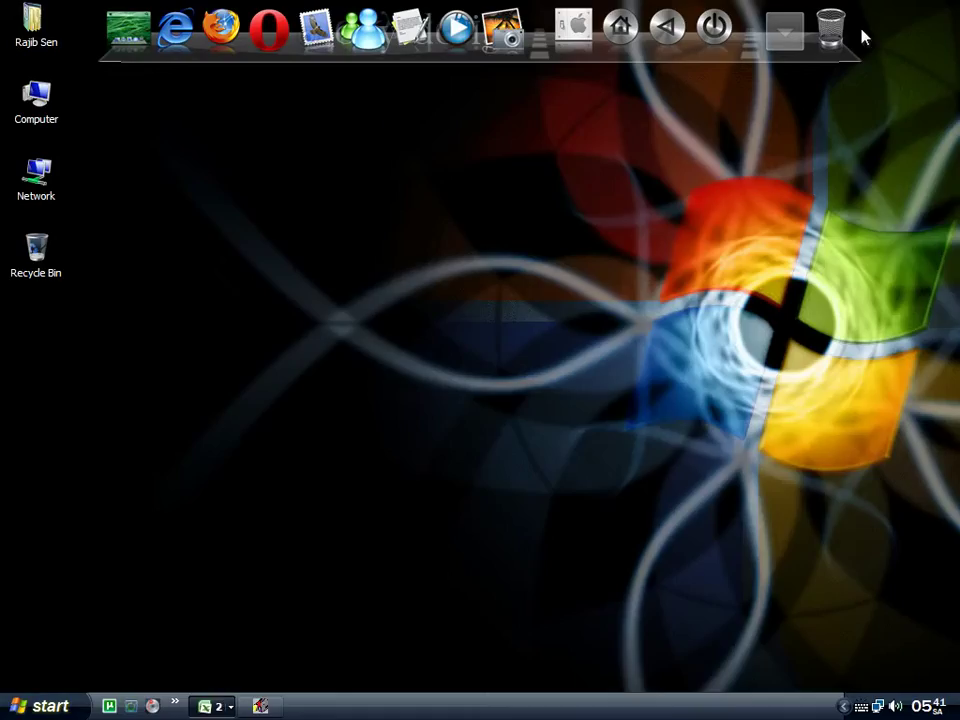
click(210, 706)
click(225, 655)
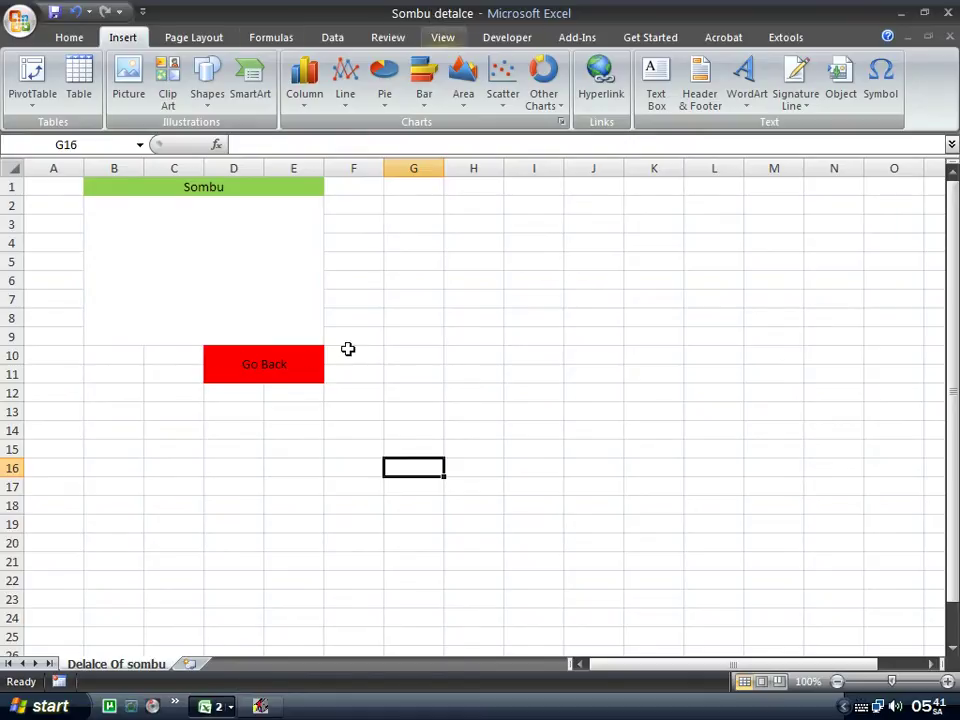
Hyperlink the Go Back cell to the Hiperlink workbook in the Excel 07 folder.
right_click(287, 366)
click(366, 547)
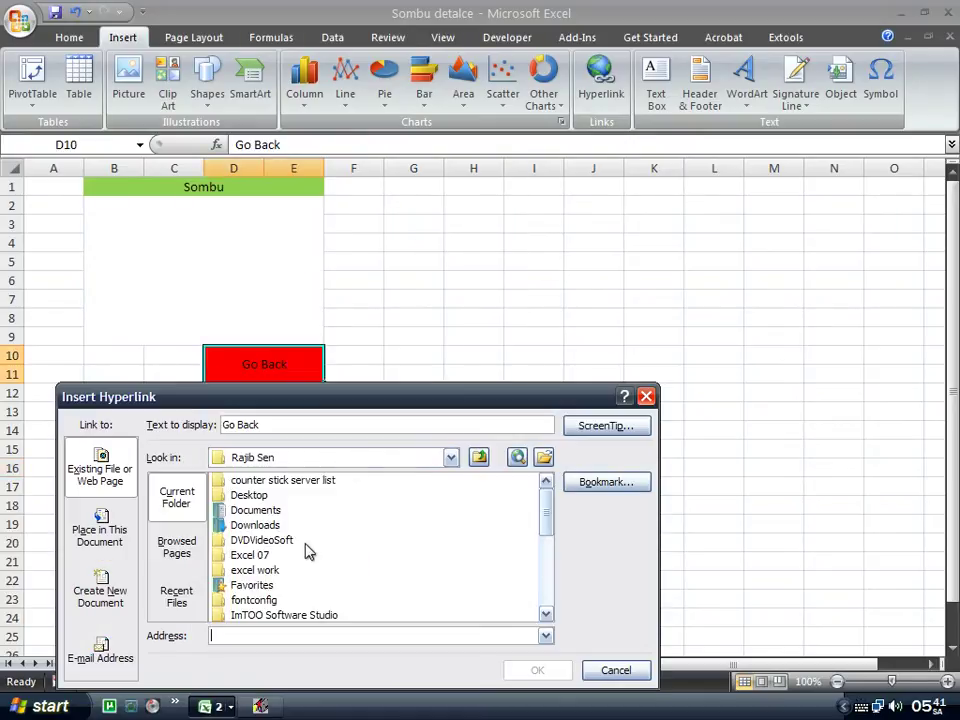
drag(364, 397, 414, 227)
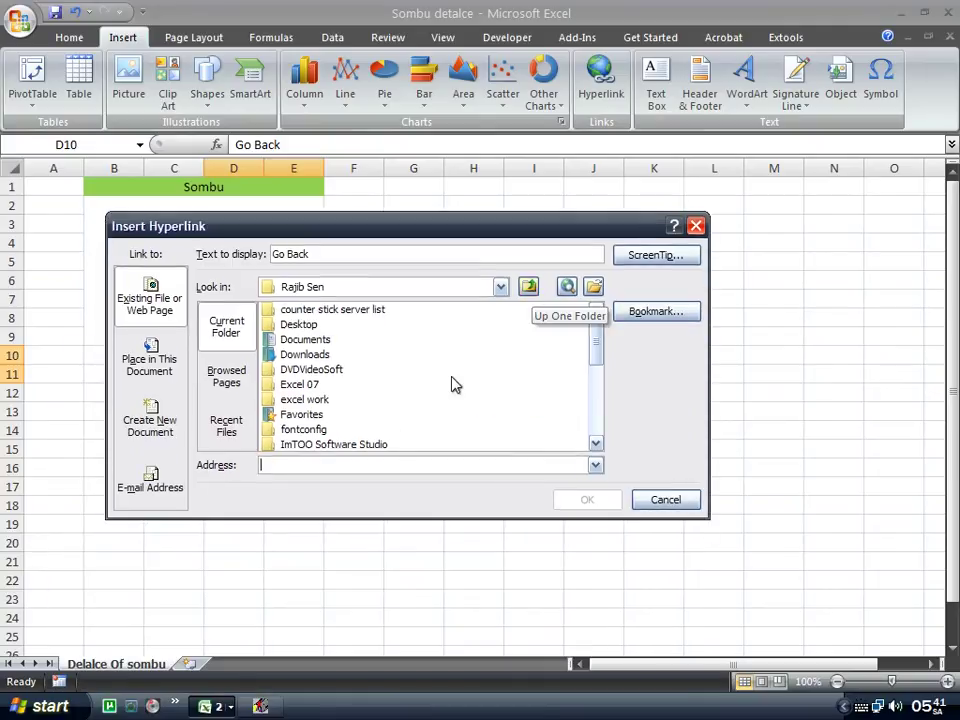
double_click(303, 384)
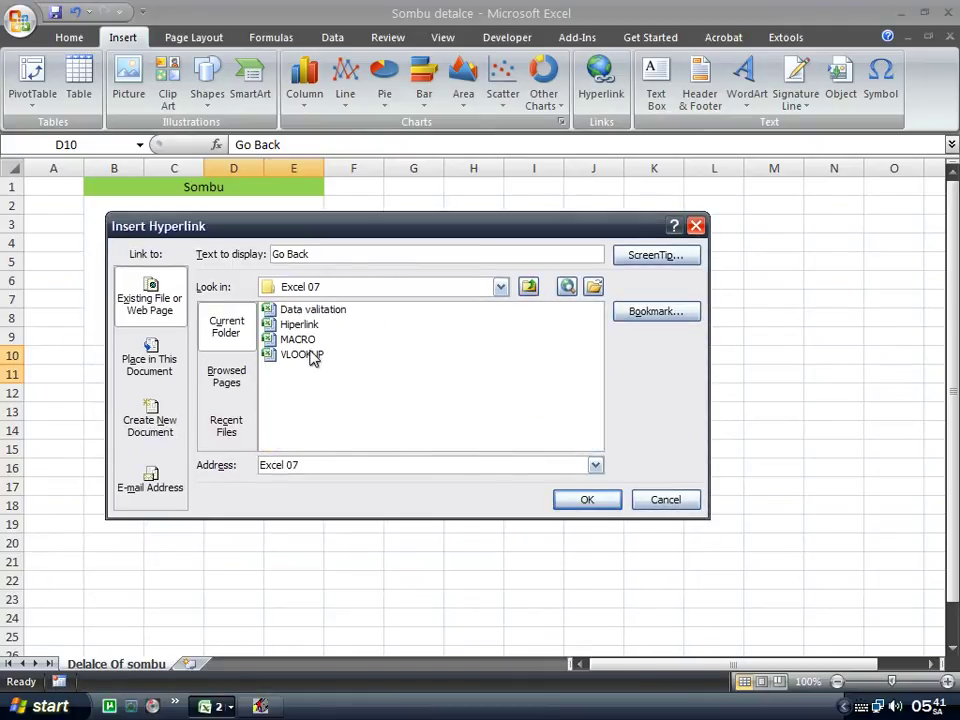
double_click(305, 324)
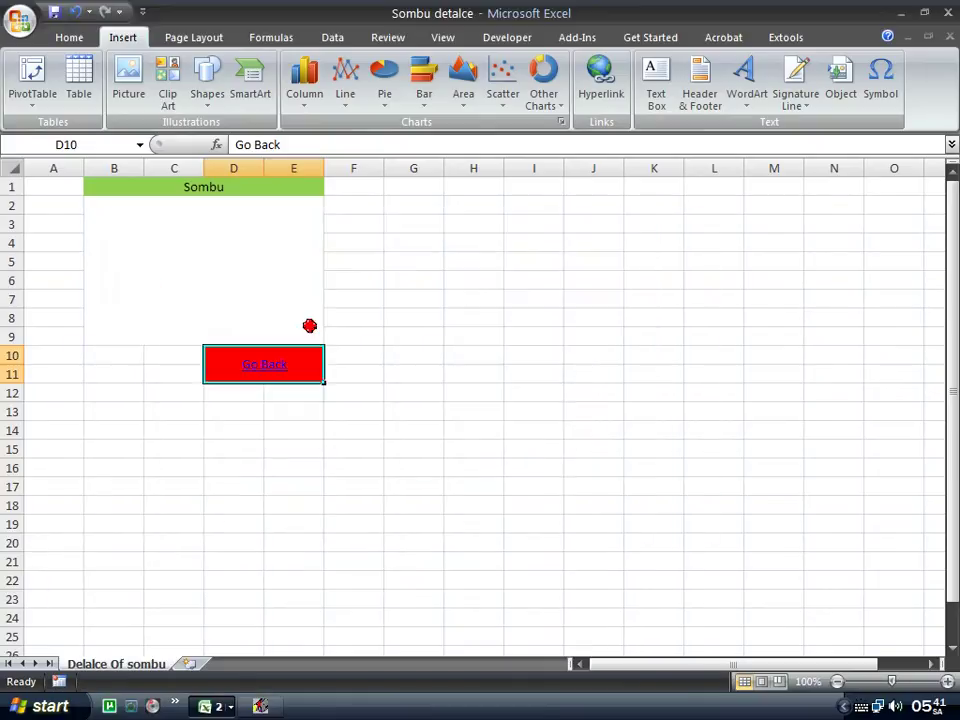
Test the Go Back link and the Sanjib link repeatedly, returning to the Hiperlink sheet each time.
click(271, 374)
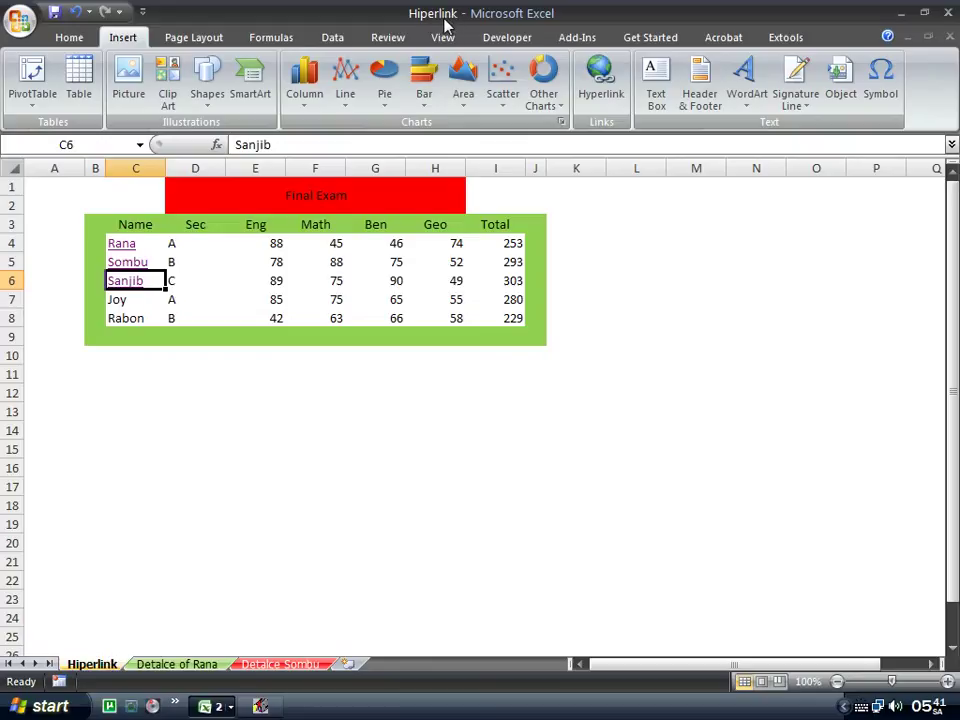
click(130, 281)
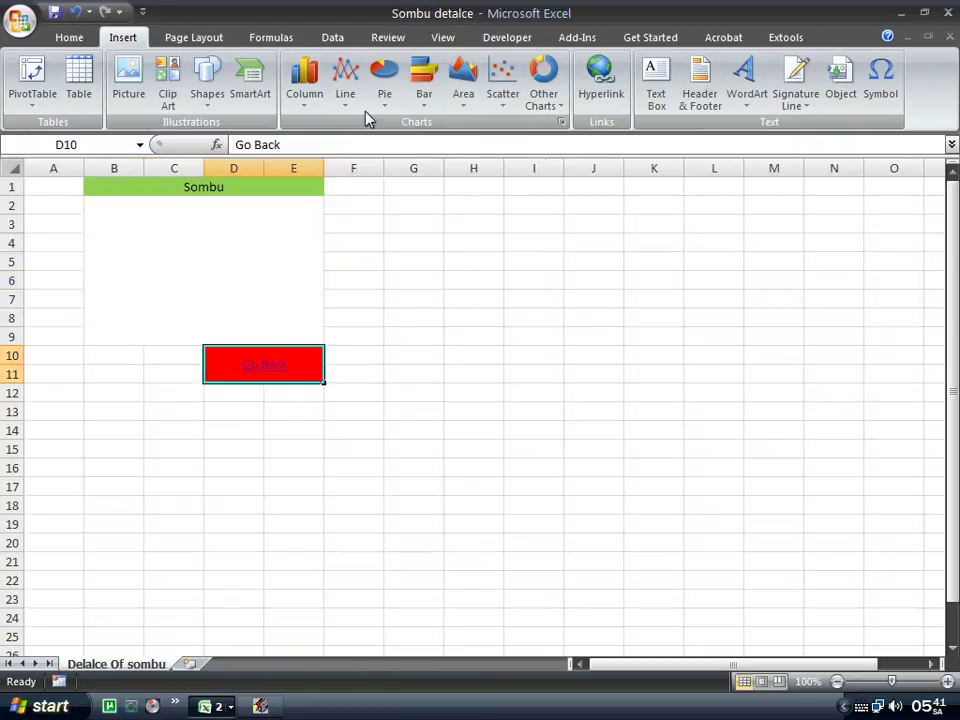
click(256, 377)
click(135, 292)
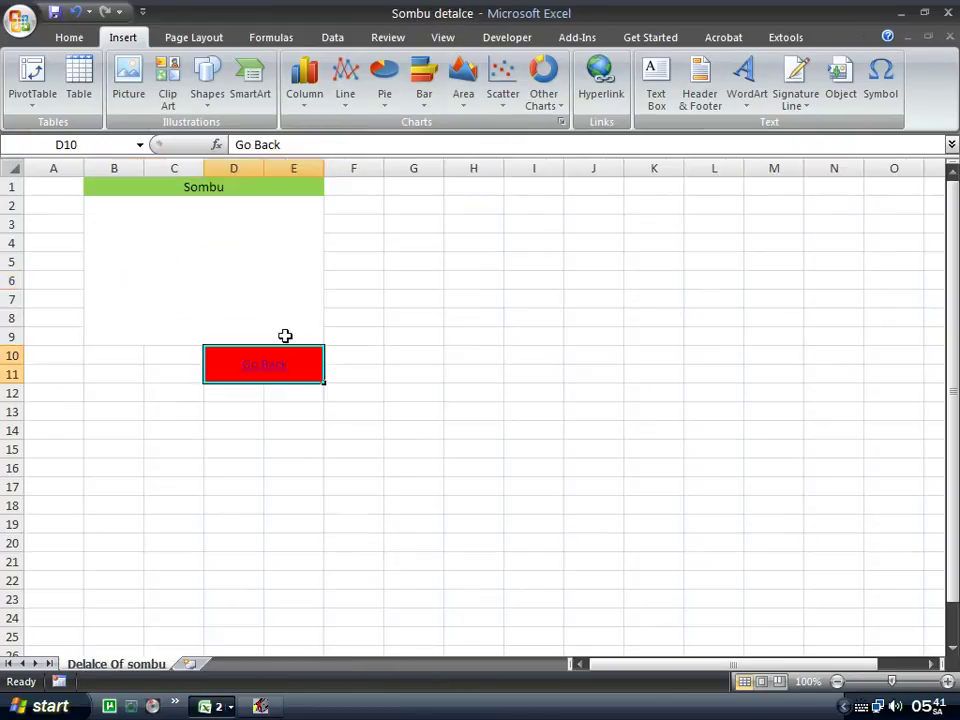
click(257, 379)
click(131, 289)
click(258, 370)
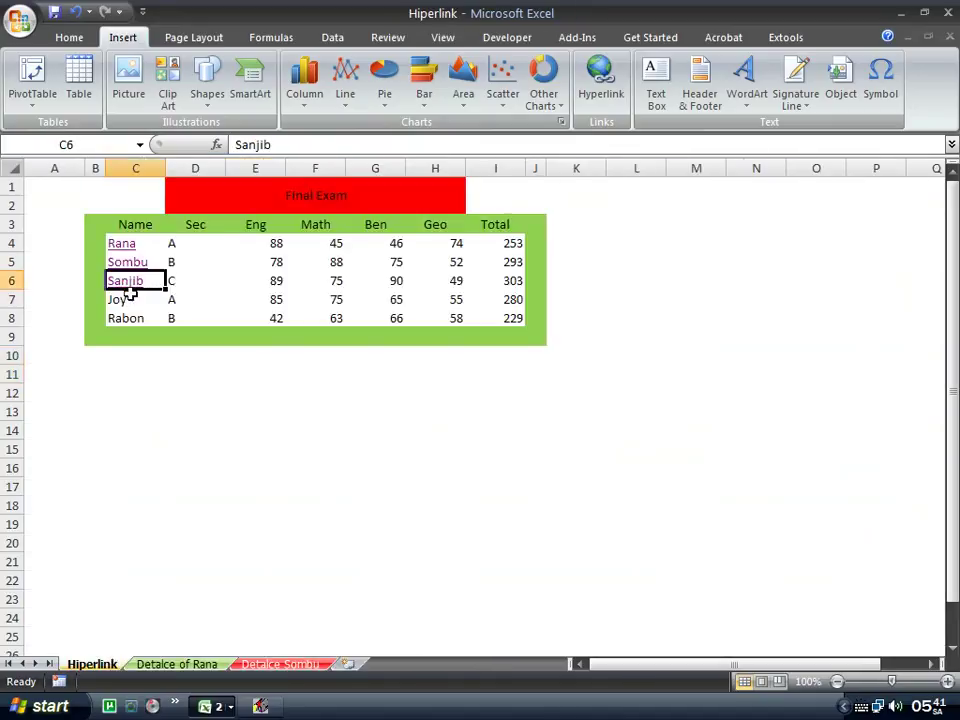
click(135, 289)
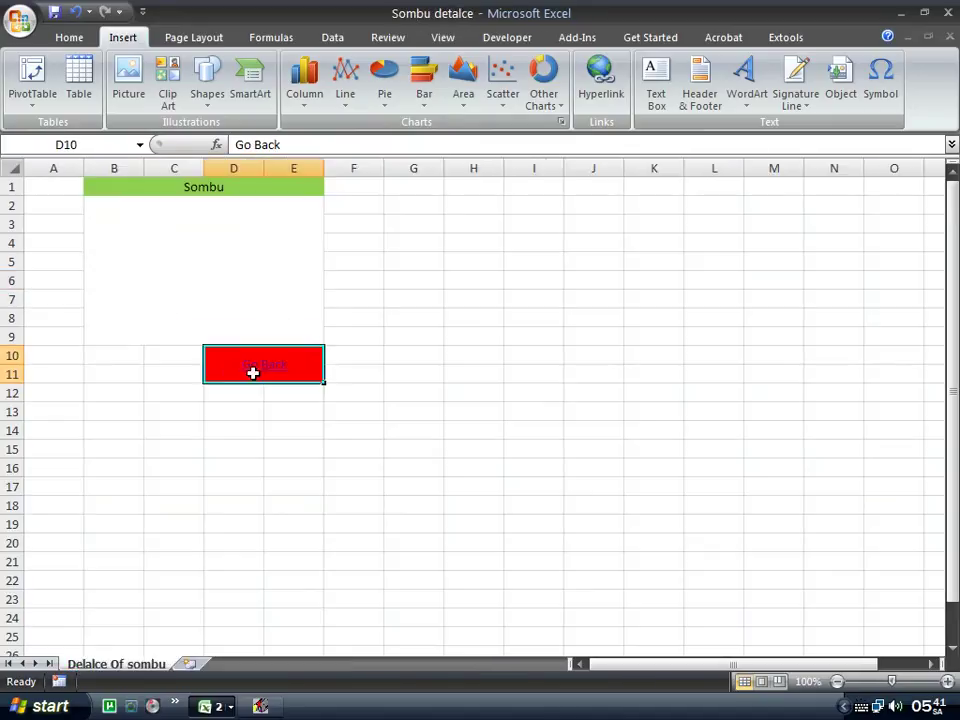
click(253, 373)
Test the Sombu and Rana links, returning via each detail sheet's Go Back link.
click(143, 278)
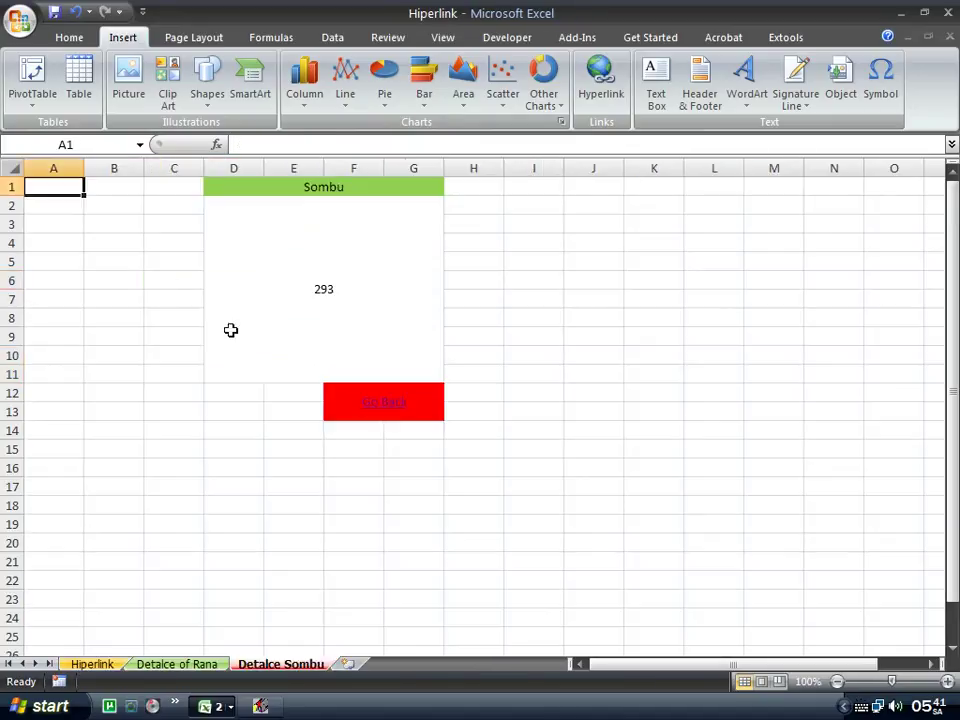
click(377, 403)
click(125, 249)
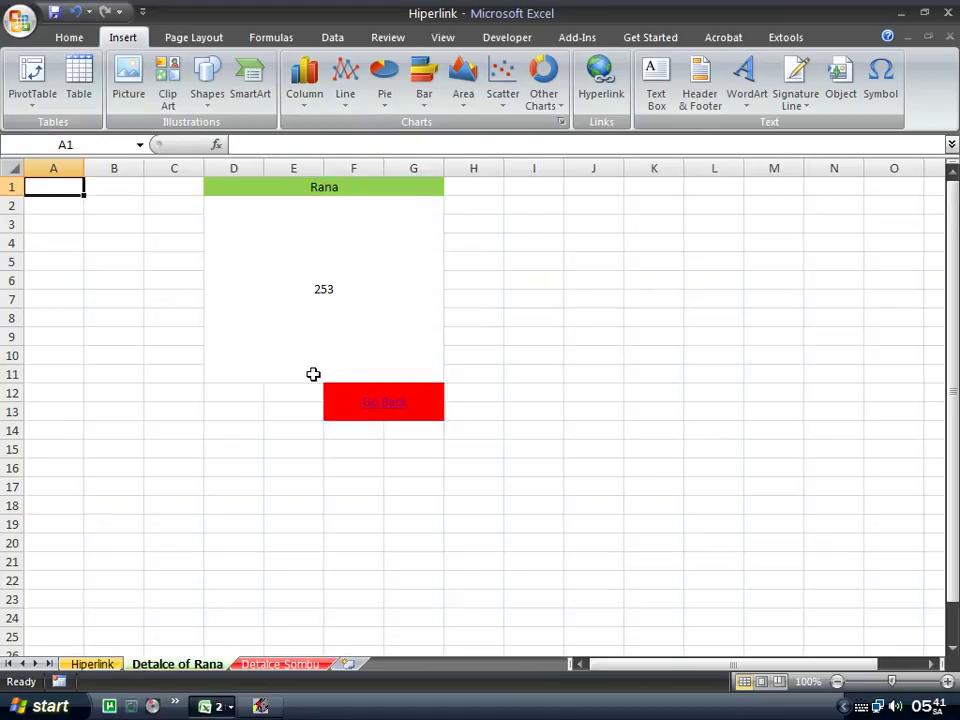
click(376, 408)
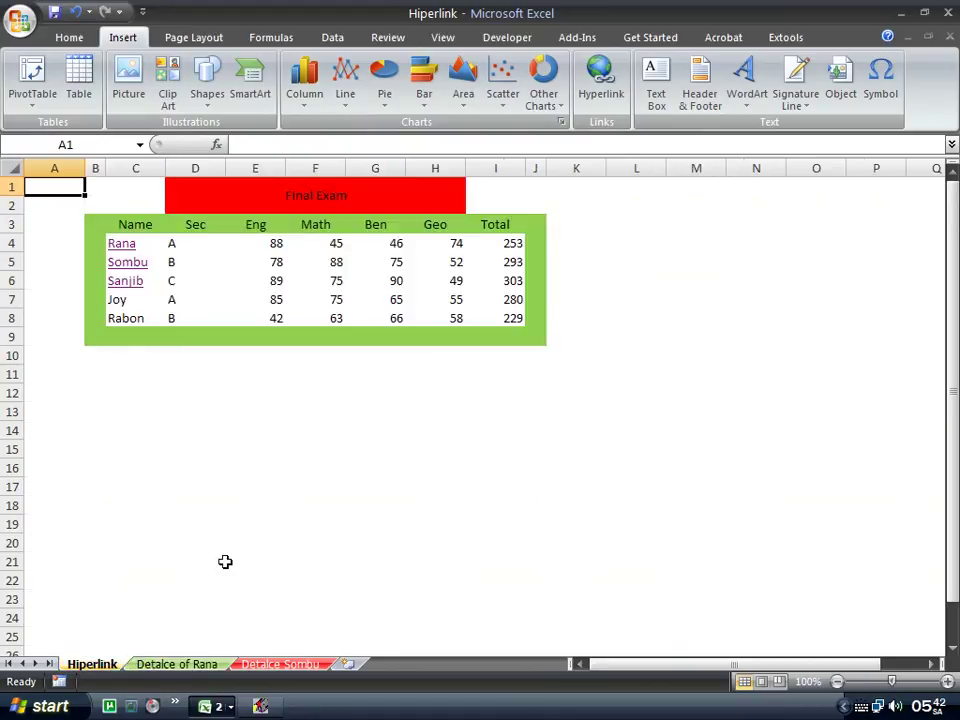
Merge and center the range D12:L16 below the marks table.
click(193, 418)
drag(195, 393, 627, 468)
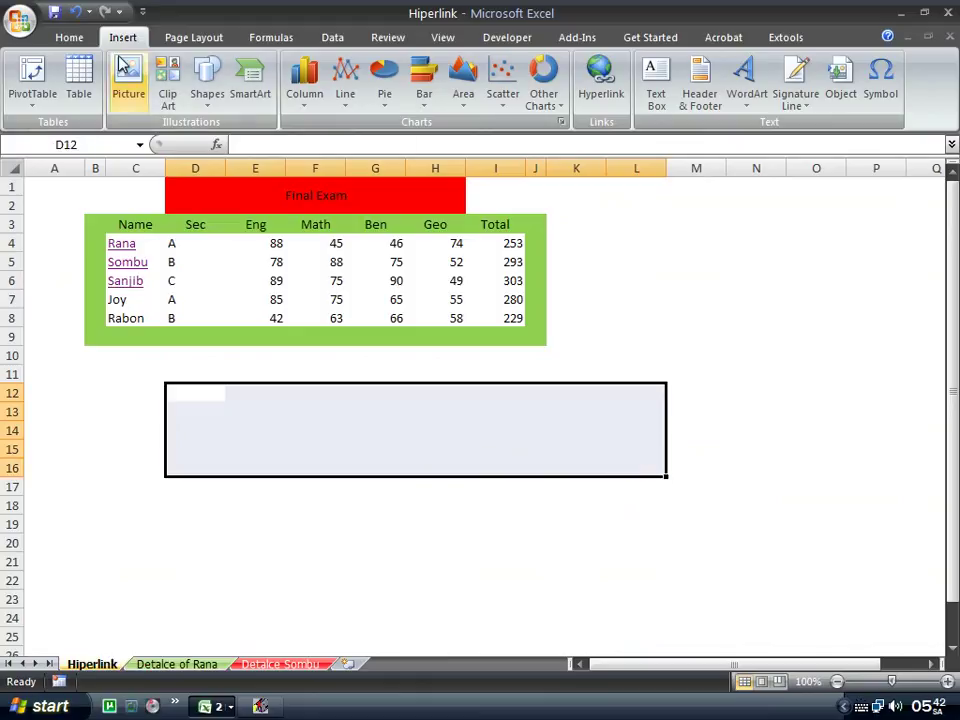
click(72, 40)
click(392, 97)
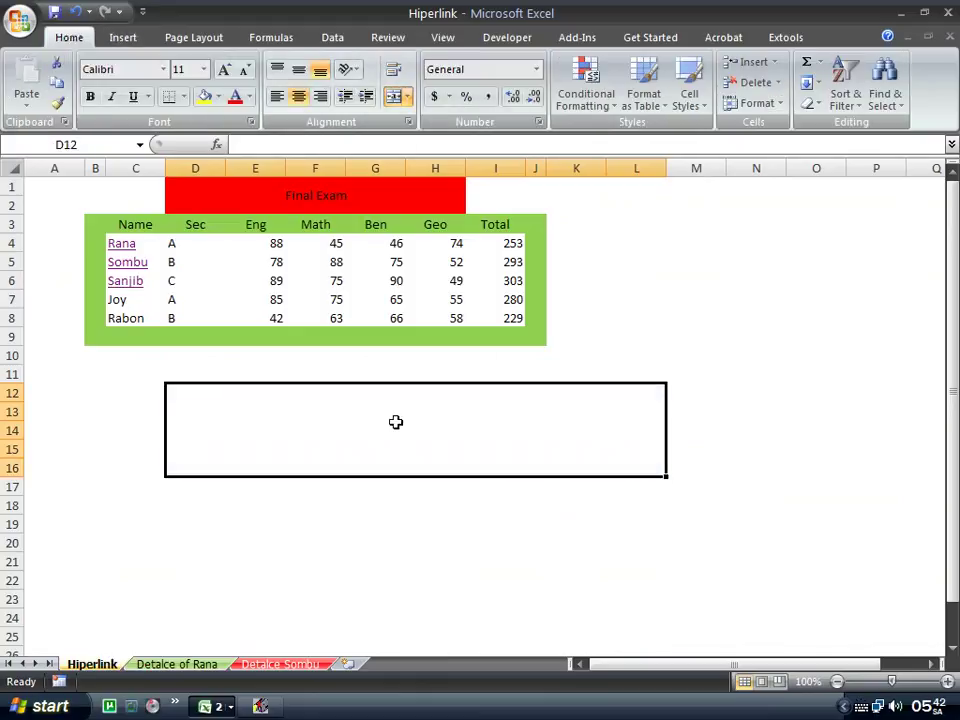
Enter the e-mail address in the merged cell at font size 26.
double_click(394, 422)
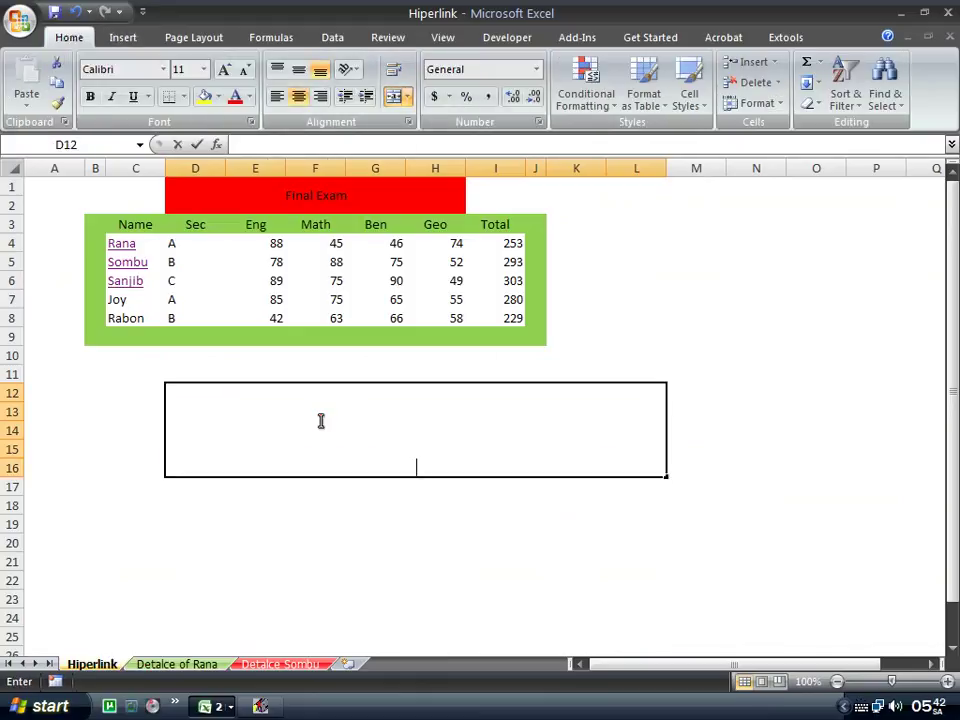
click(203, 69)
click(181, 265)
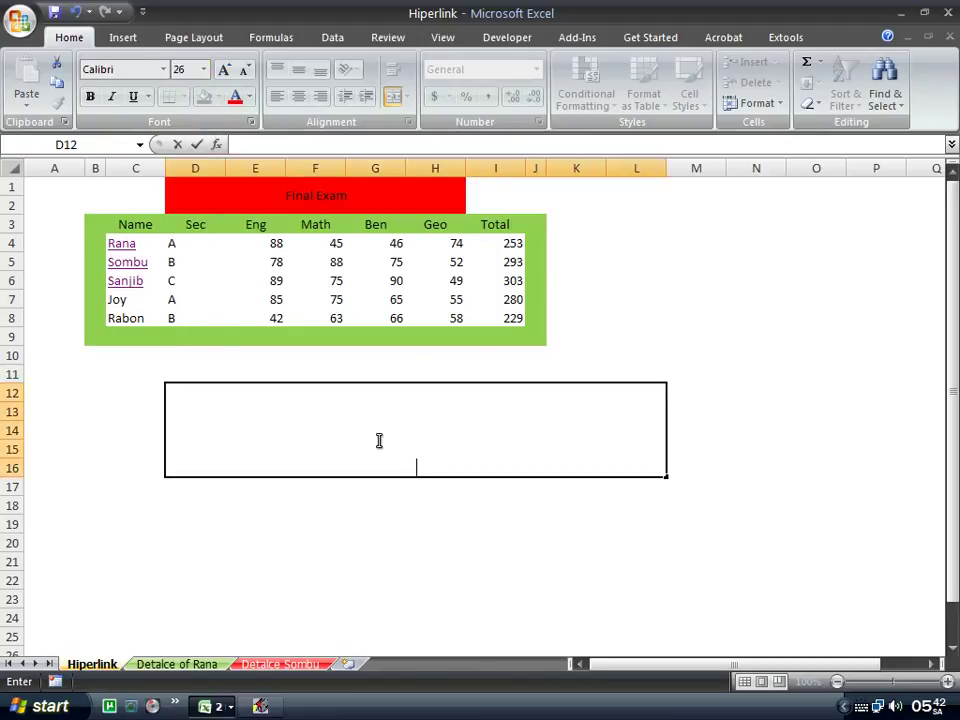
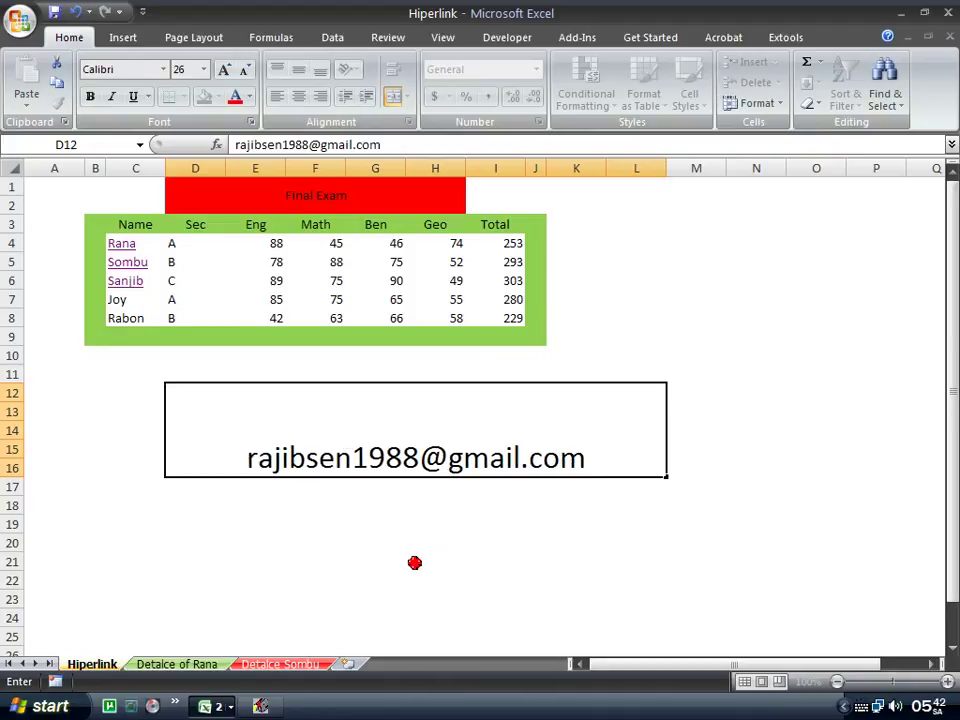
click(290, 528)
Merge and center the range E18:L23 below the e-mail link.
drag(228, 508, 624, 605)
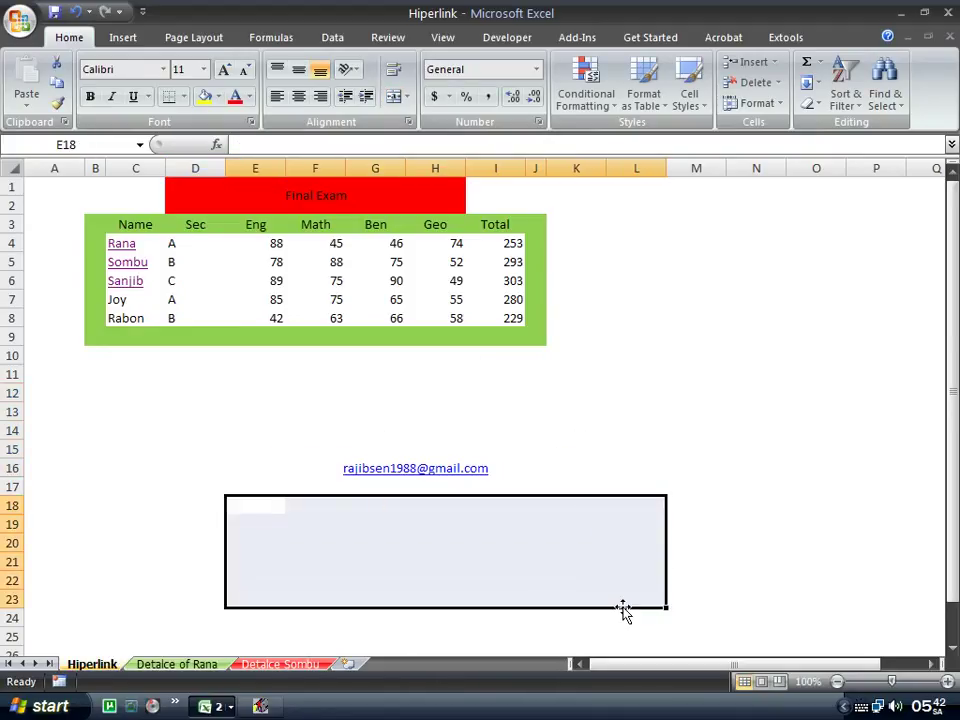
click(393, 96)
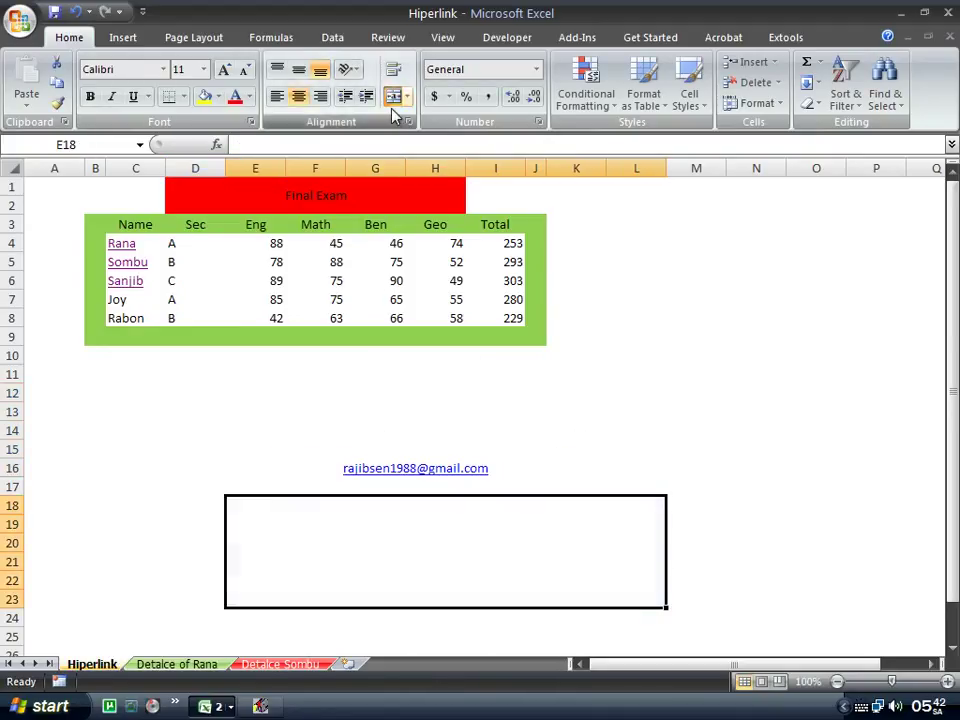
double_click(369, 536)
key(Tab)
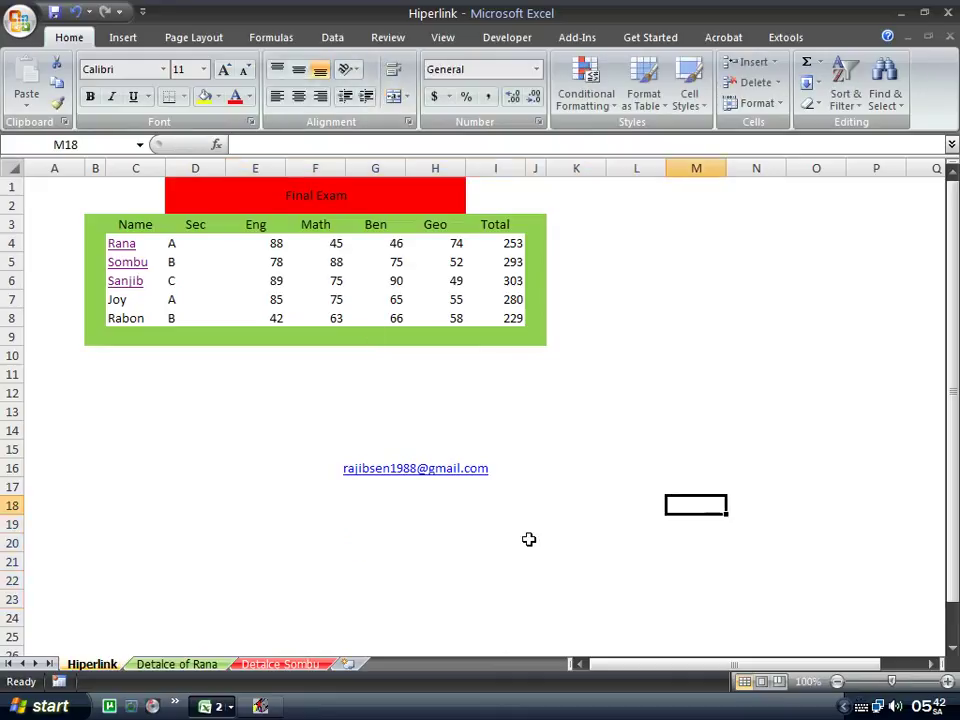
click(529, 540)
double_click(405, 568)
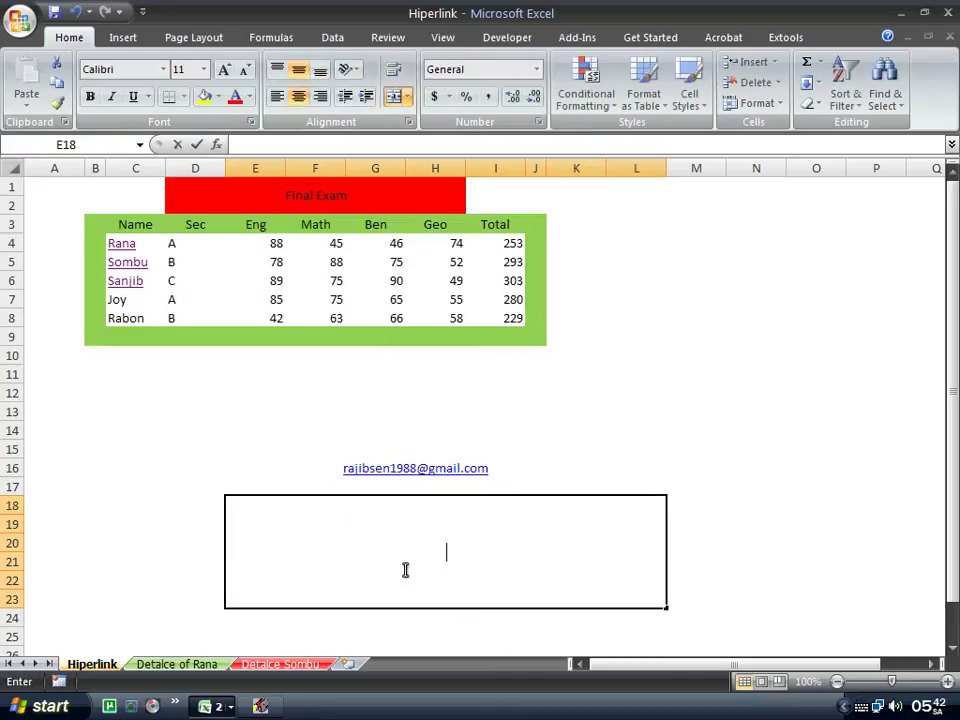
Type the website address into the merged cell at font size 48.
click(200, 70)
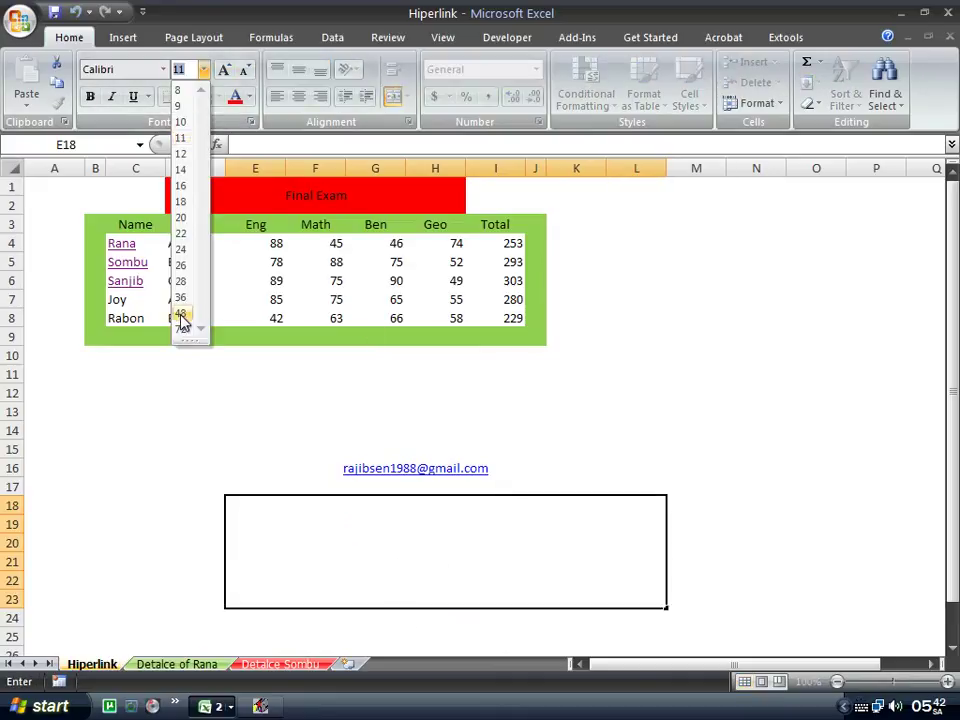
click(182, 315)
click(423, 581)
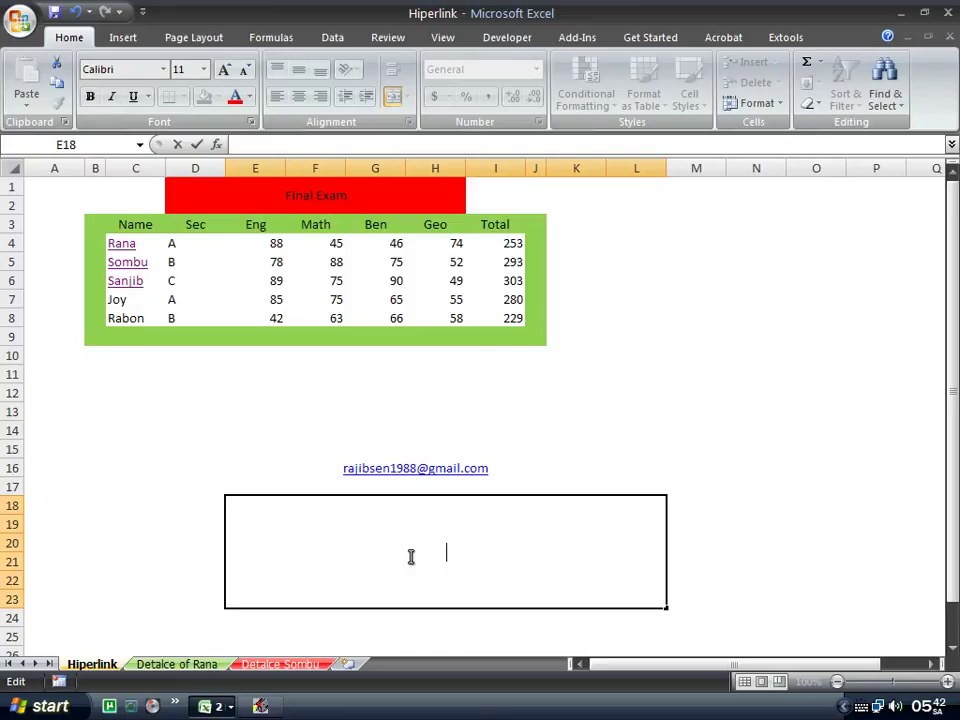
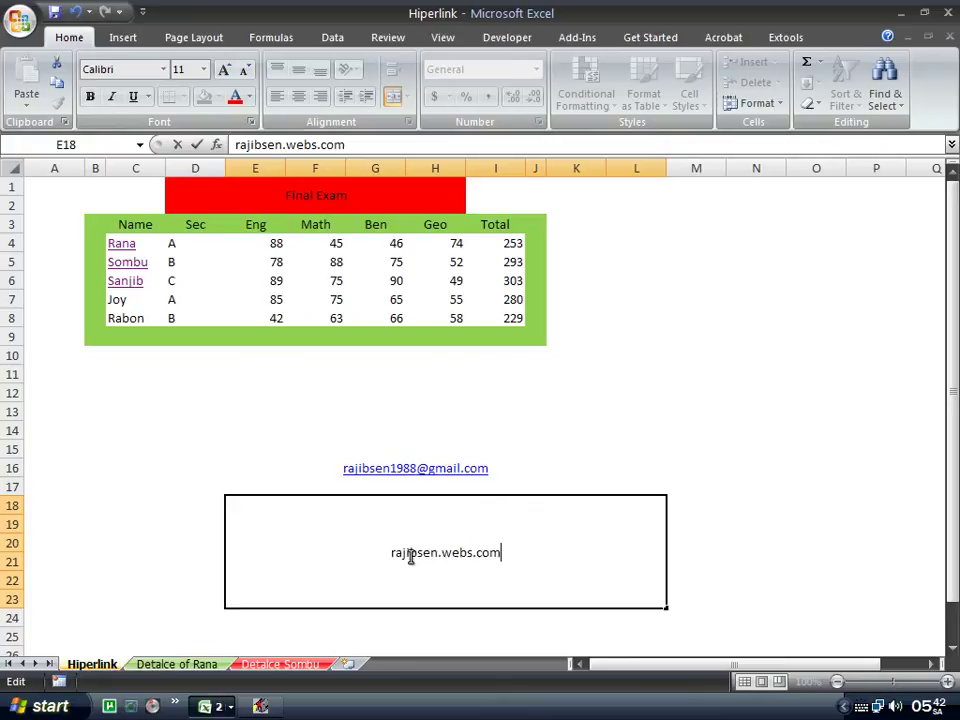
key(Tab)
Resize the website address text to 36 points.
click(542, 525)
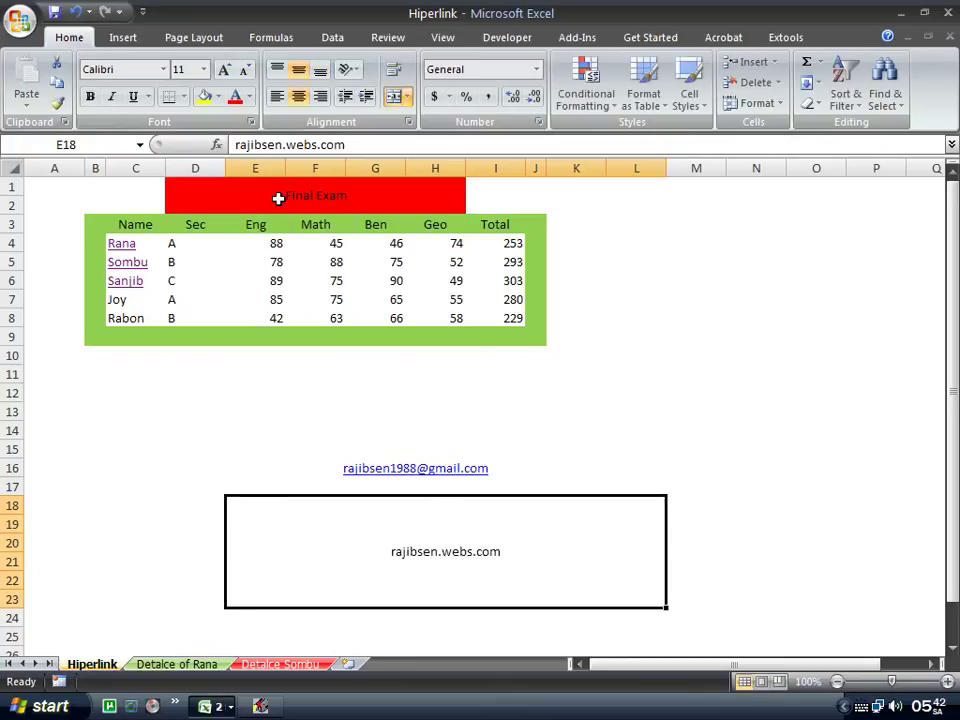
click(203, 69)
click(180, 297)
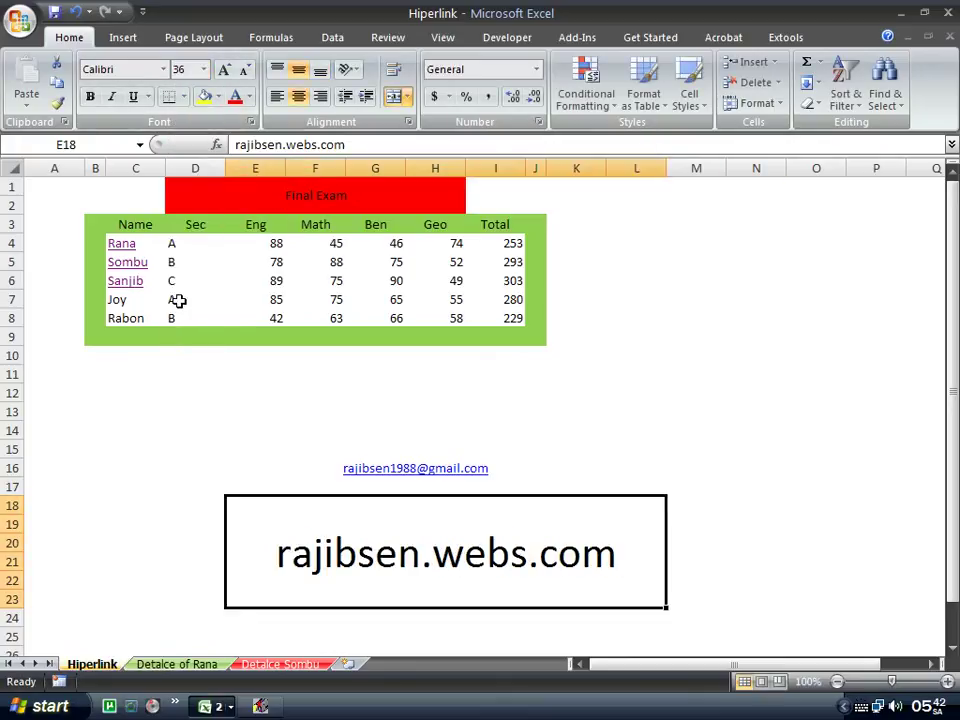
click(816, 468)
scroll(570, 525, down, 2)
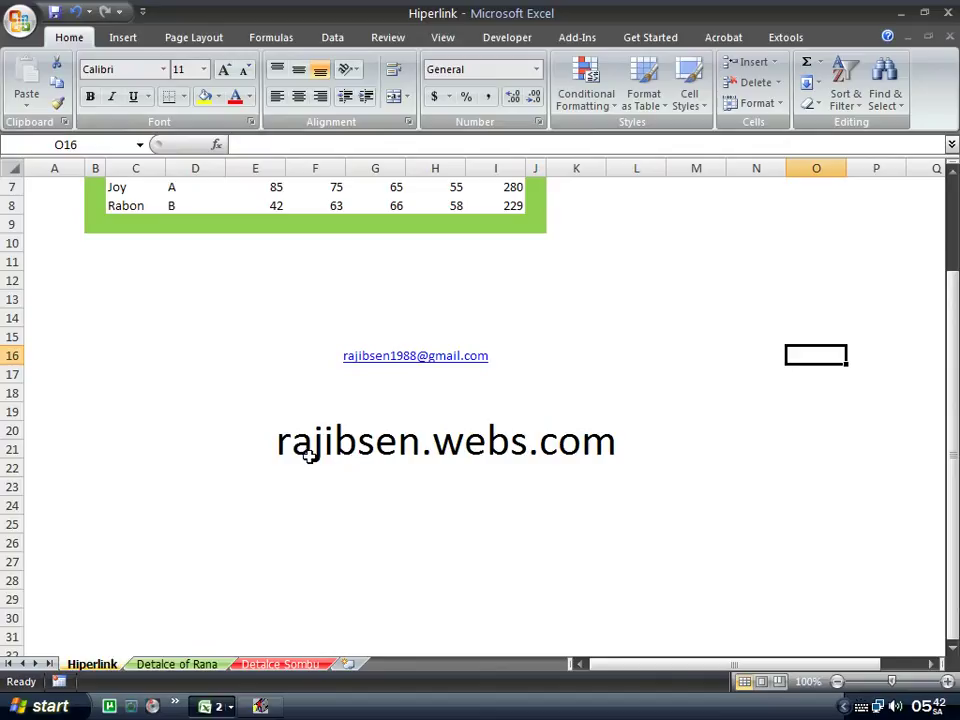
click(477, 456)
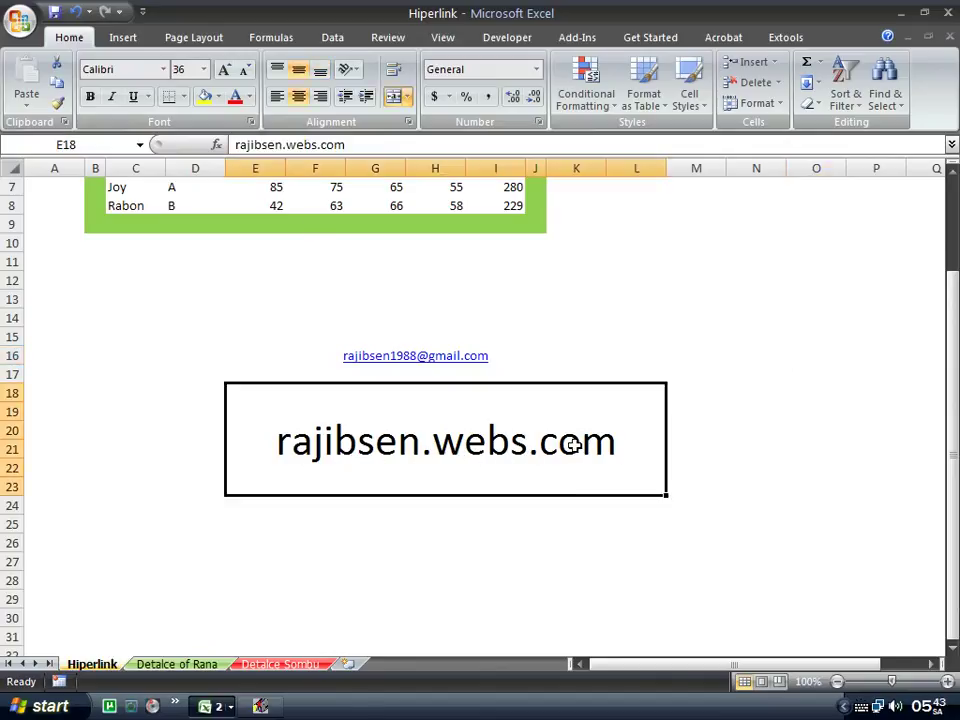
click(899, 14)
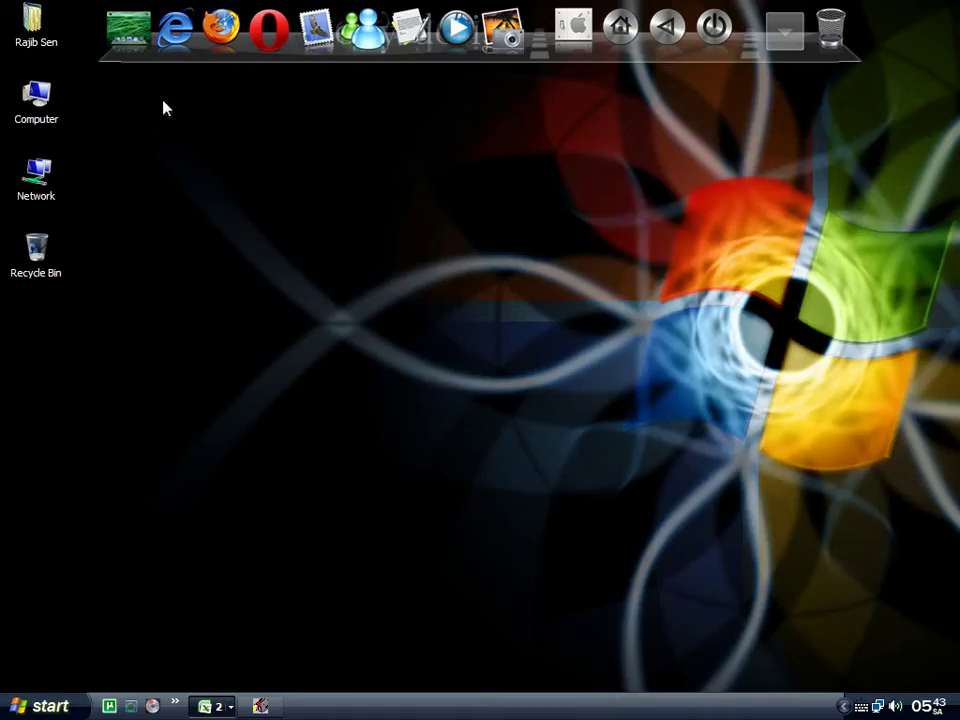
right_click(370, 325)
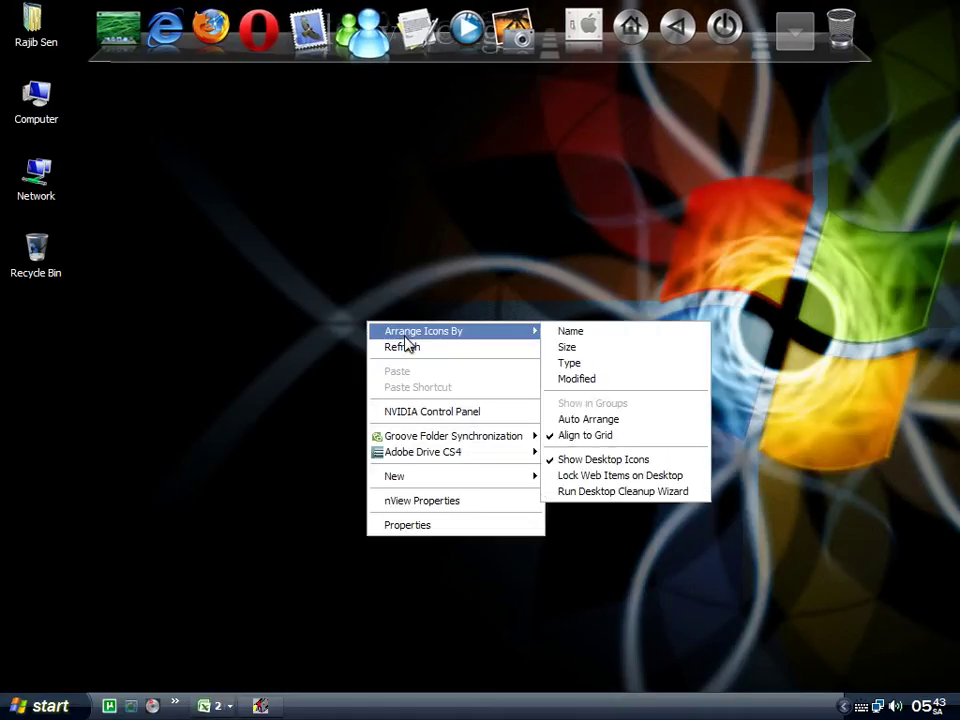
click(405, 346)
click(208, 706)
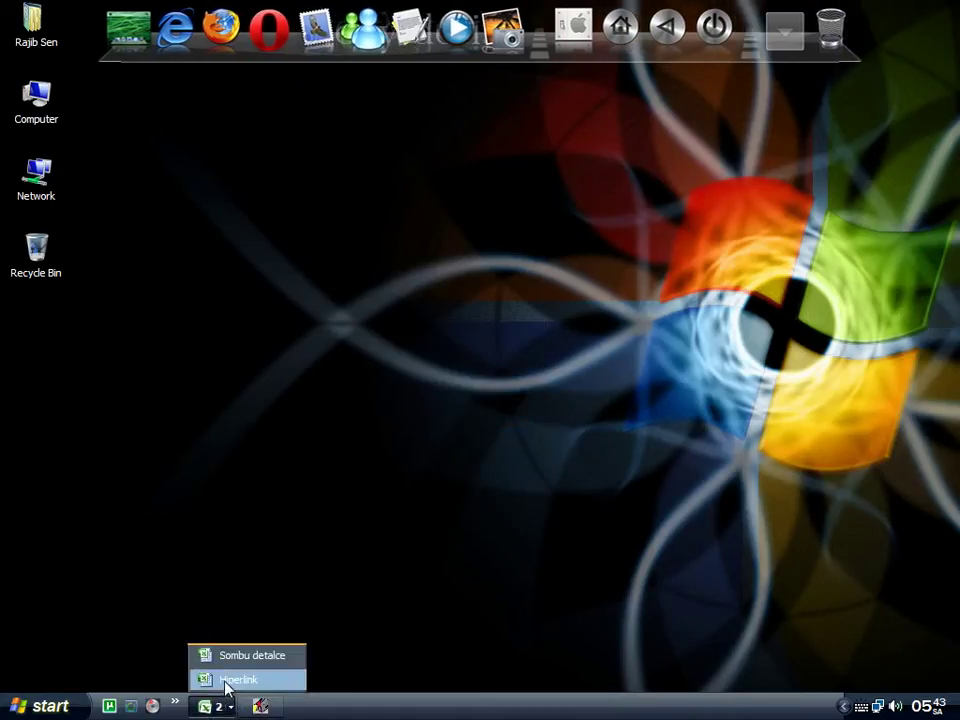
click(238, 680)
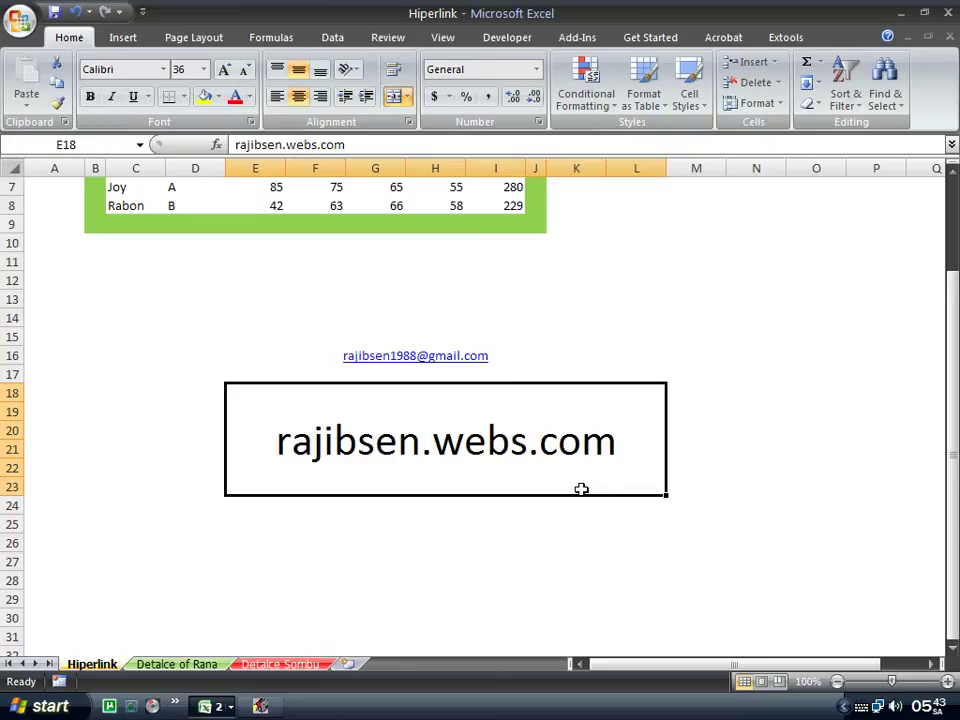
click(566, 354)
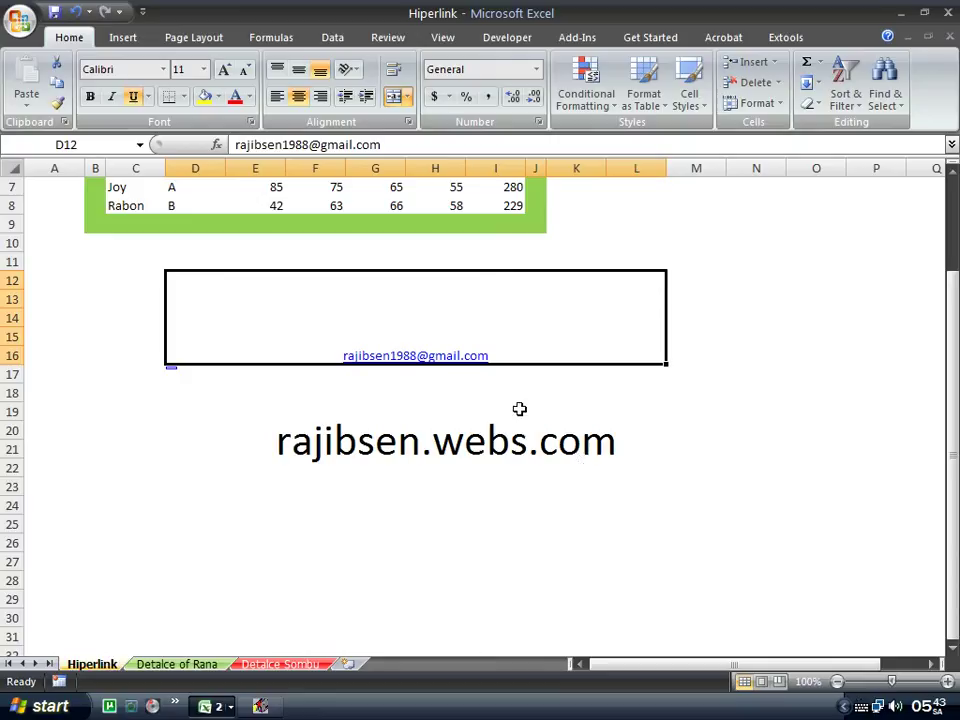
click(460, 493)
scroll(528, 343, up, 2)
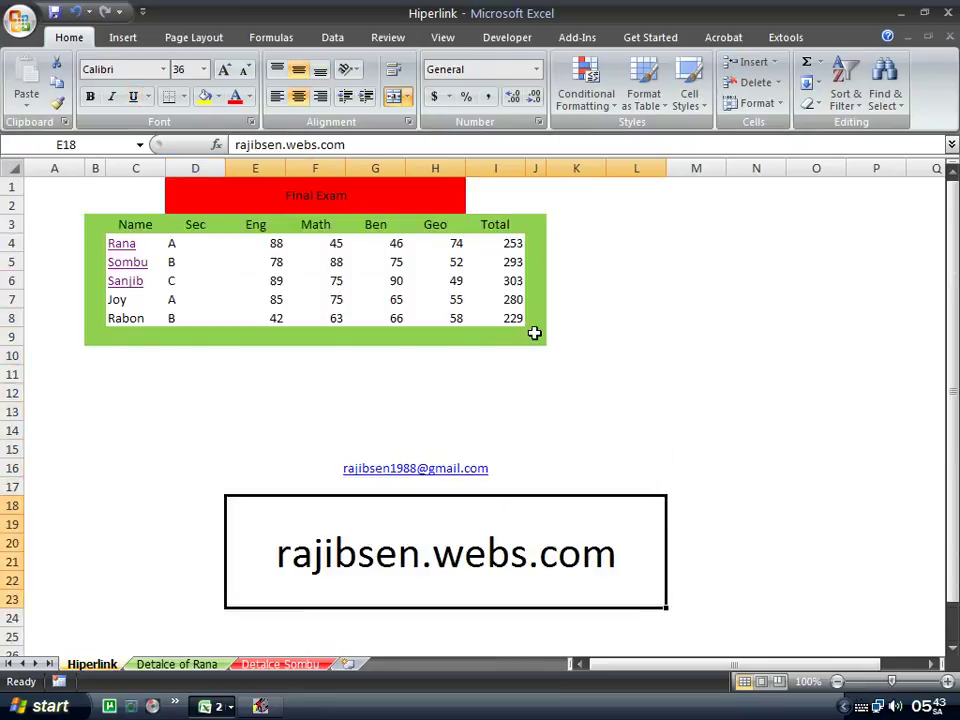
scroll(534, 333, down, 1)
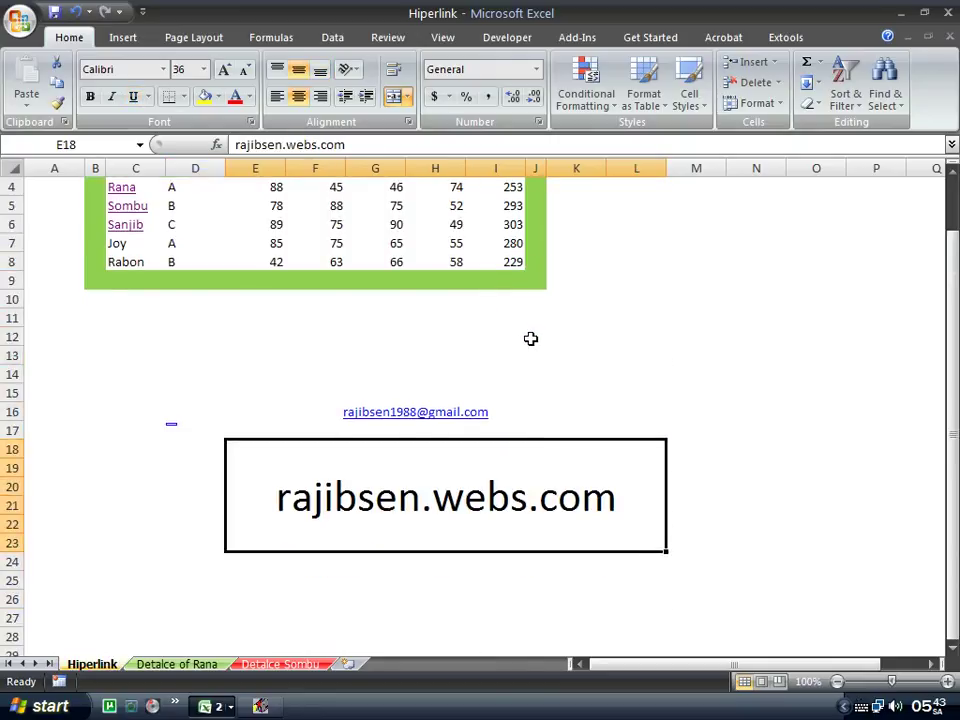
click(542, 405)
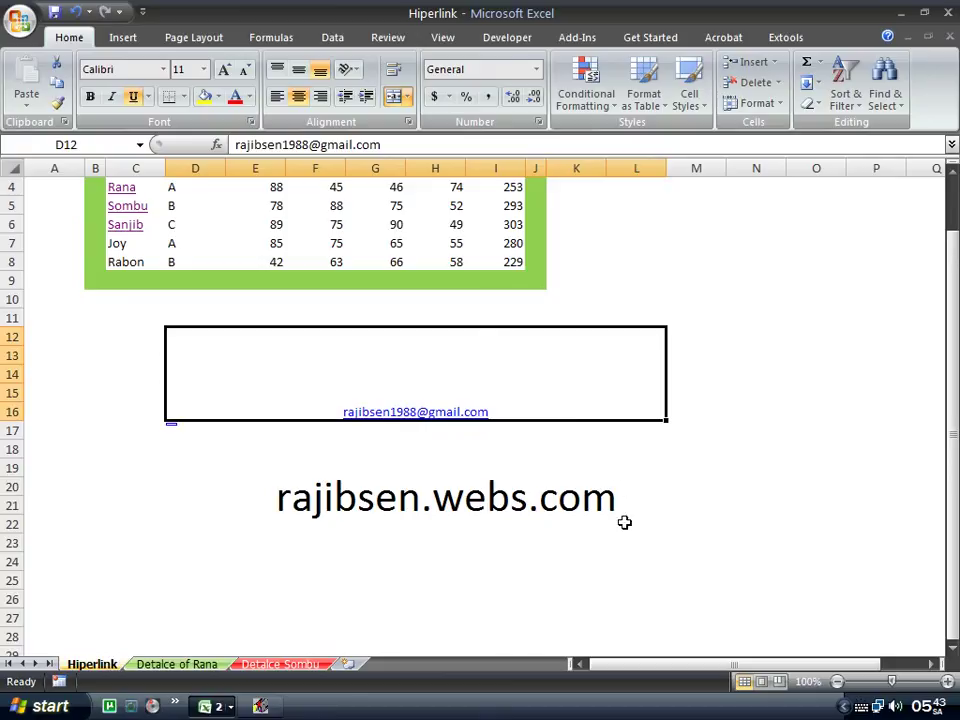
click(543, 535)
click(560, 395)
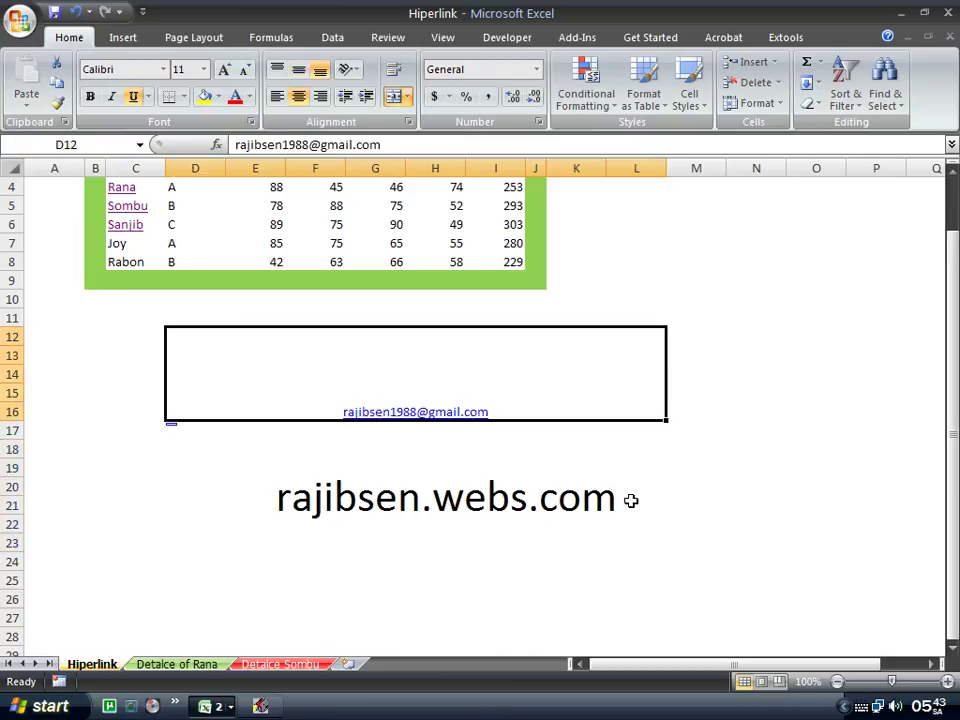